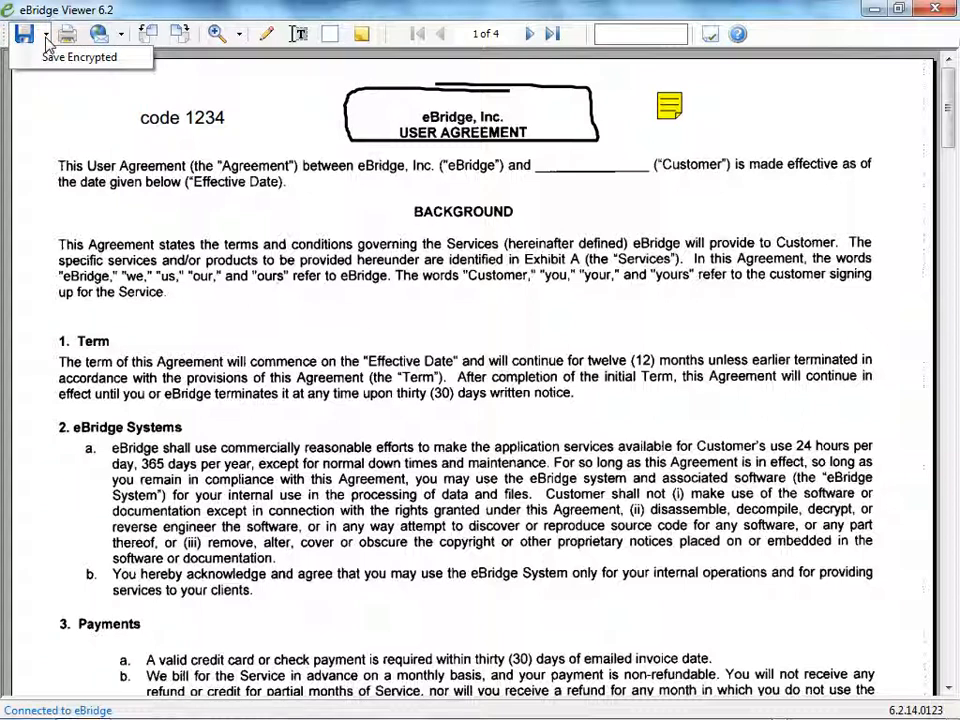
Review the custom email options for sending selected pages or a password-protected PDF, and close them without sending.
click(45, 38)
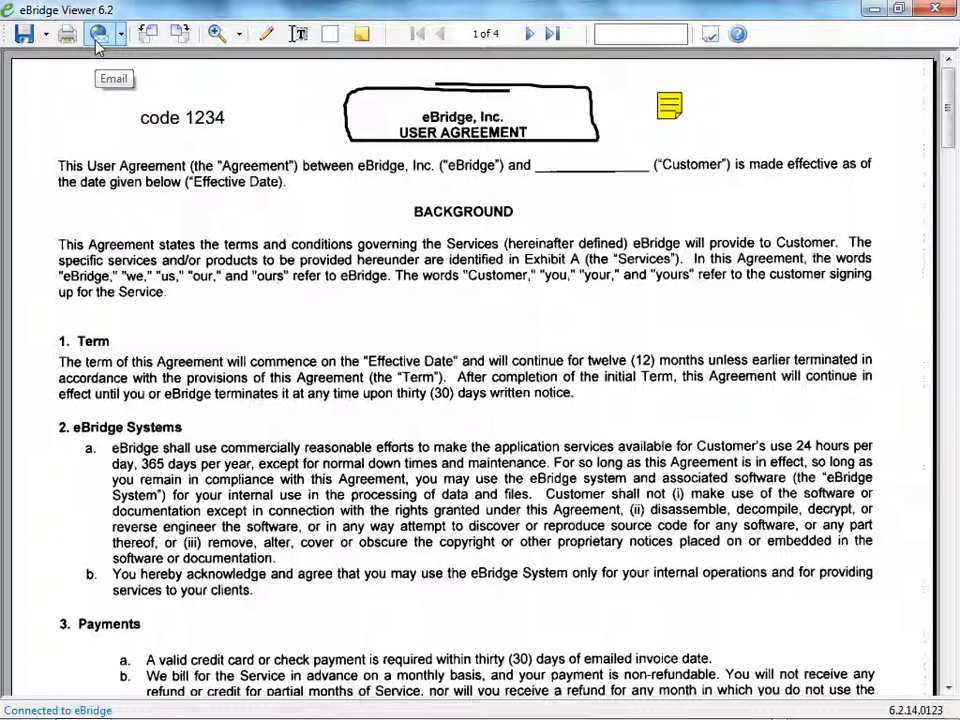
click(121, 34)
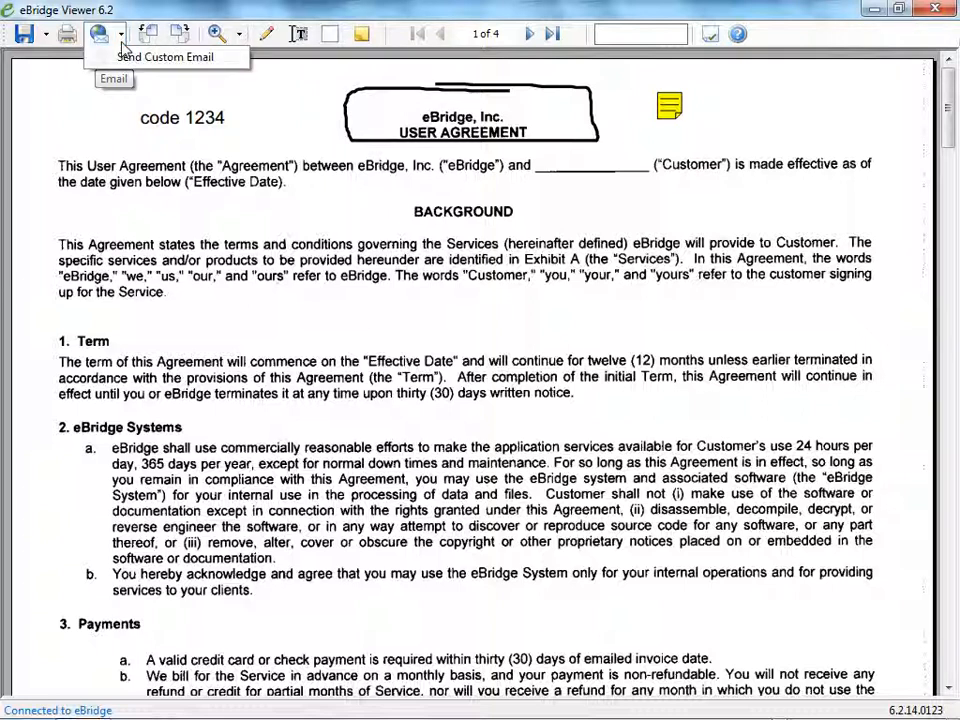
click(96, 52)
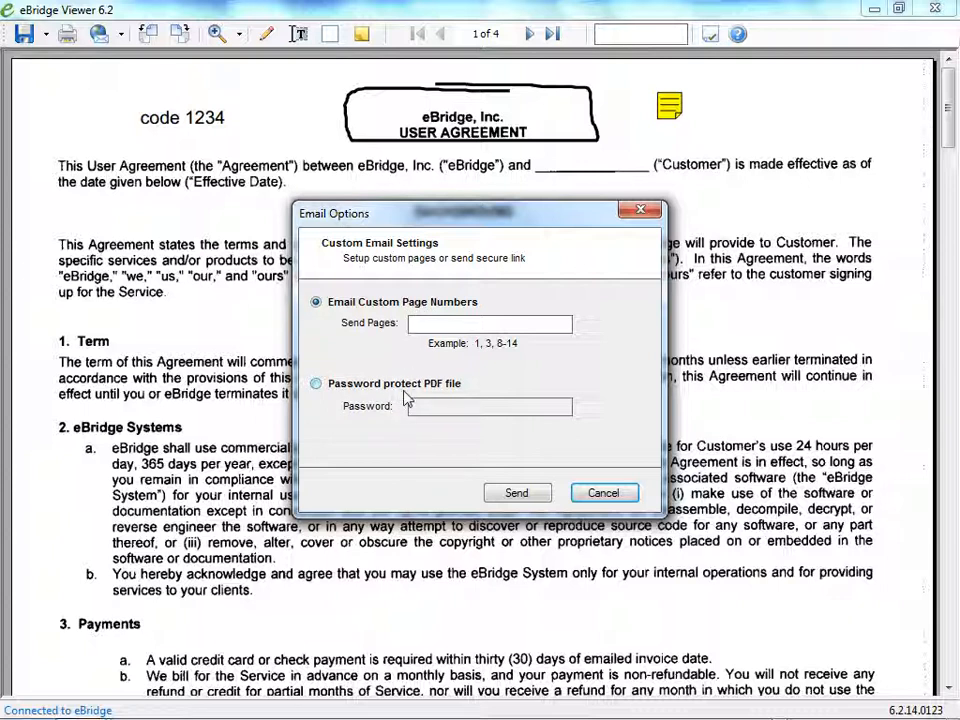
click(604, 492)
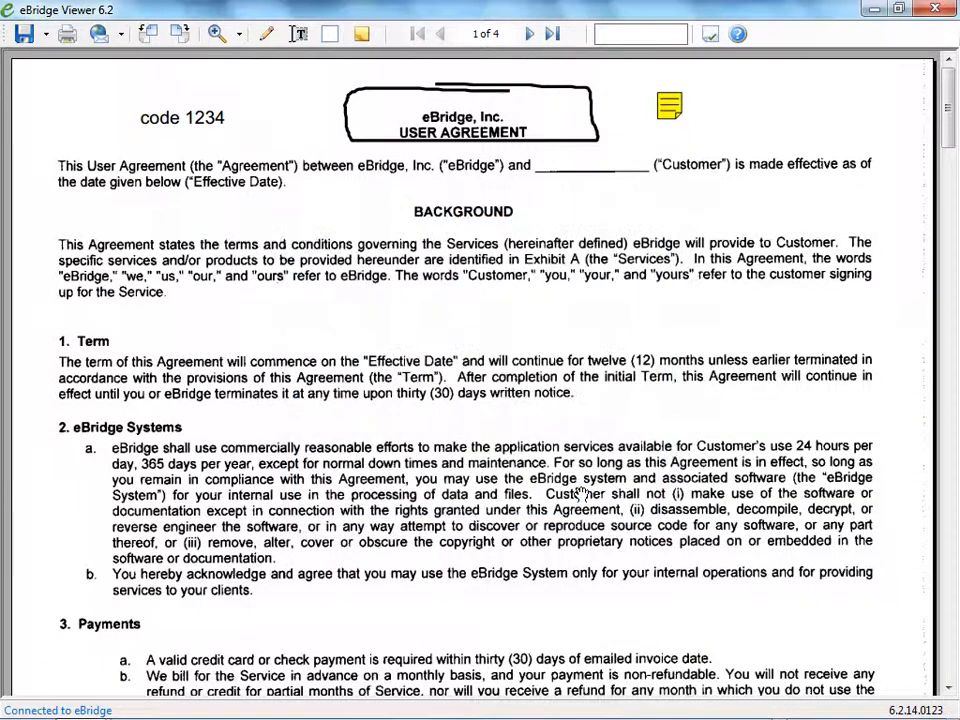
Rotate the current page counterclockwise and return it to upright with a clockwise rotation.
click(150, 37)
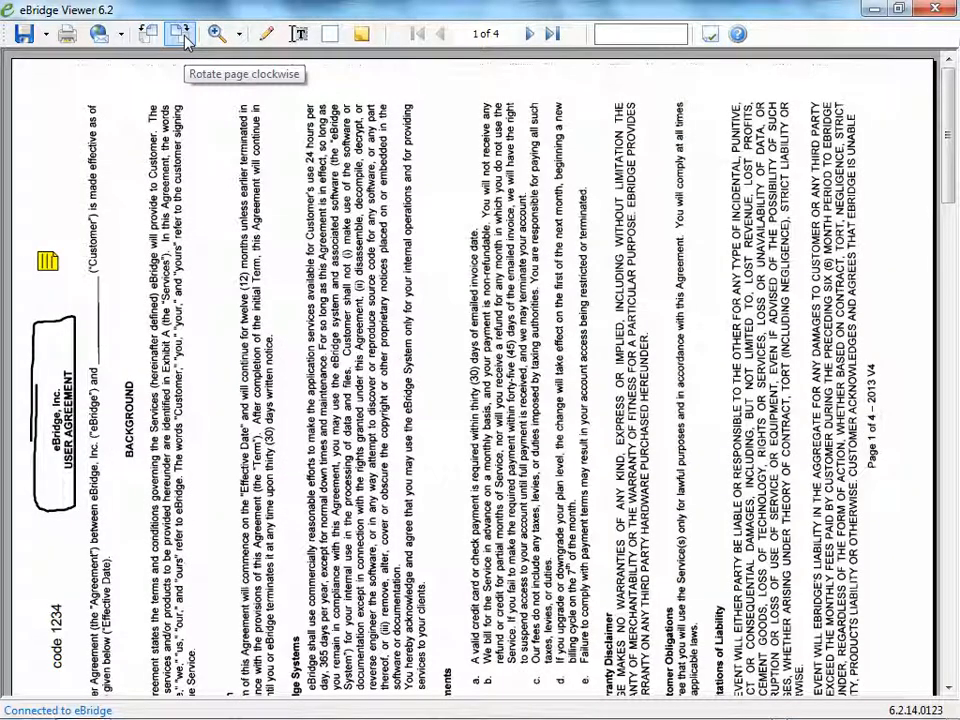
click(181, 35)
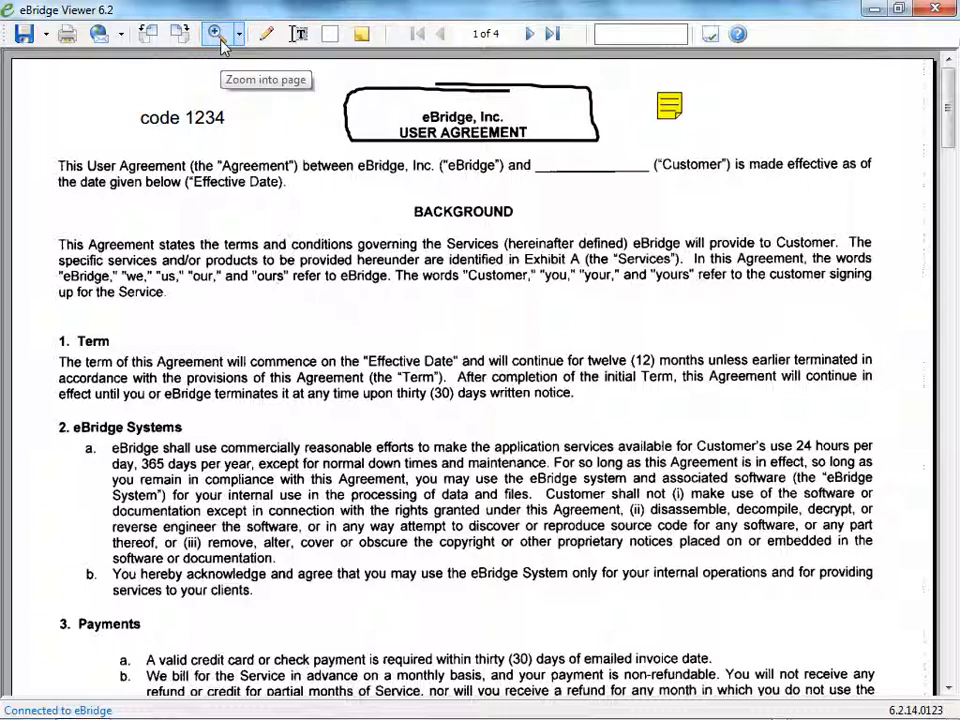
Zoom into the page, compare the Fit Height, Fit Width and Actual Size views, and finish on Fit Width.
click(219, 38)
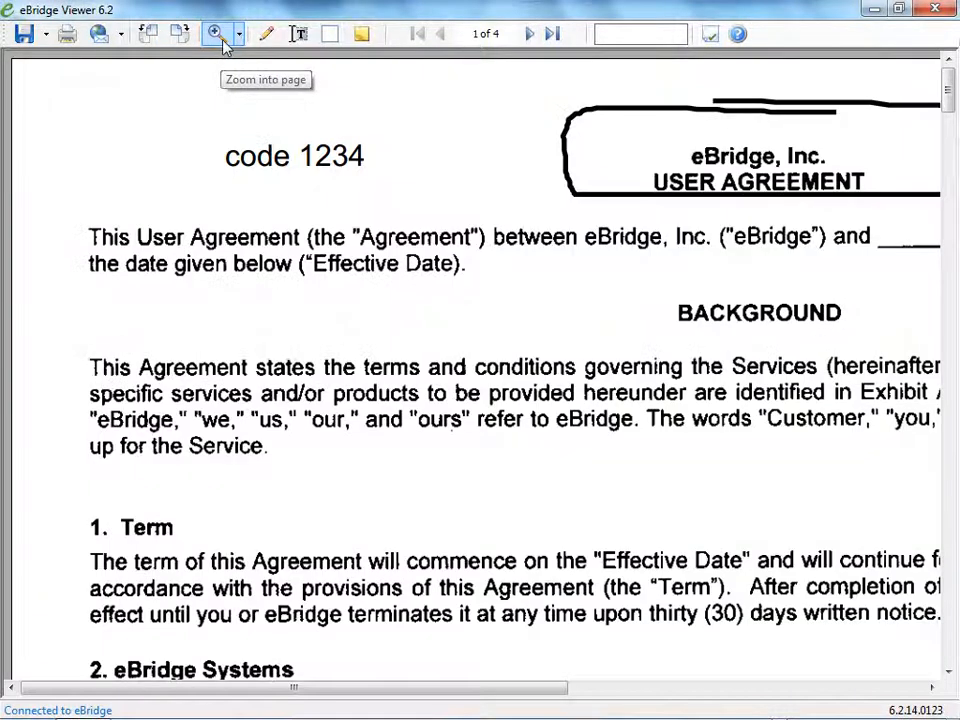
click(240, 36)
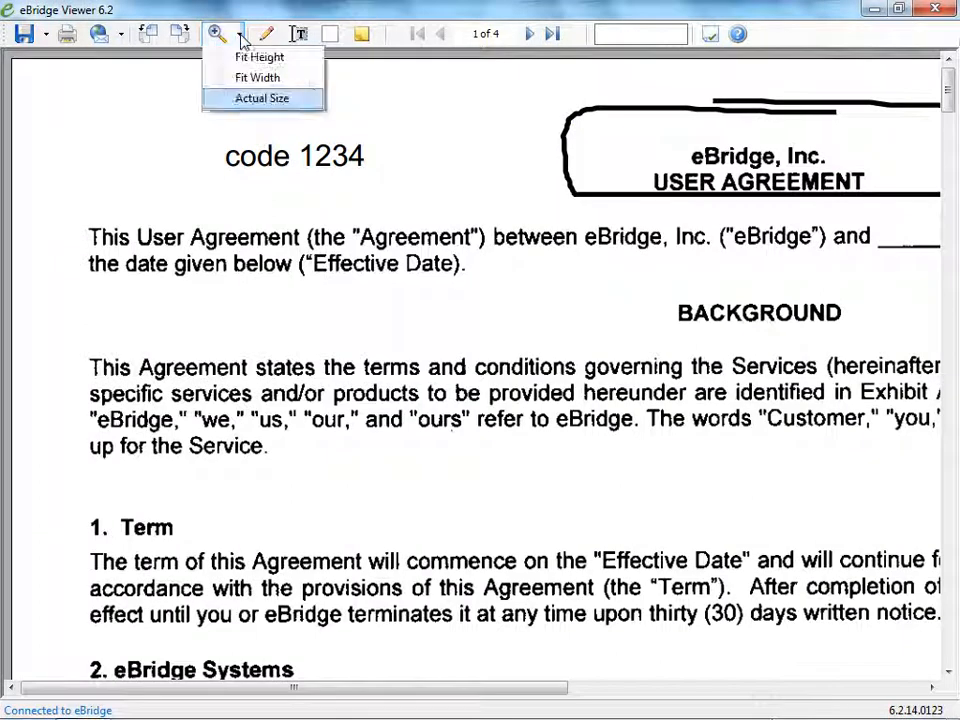
click(249, 60)
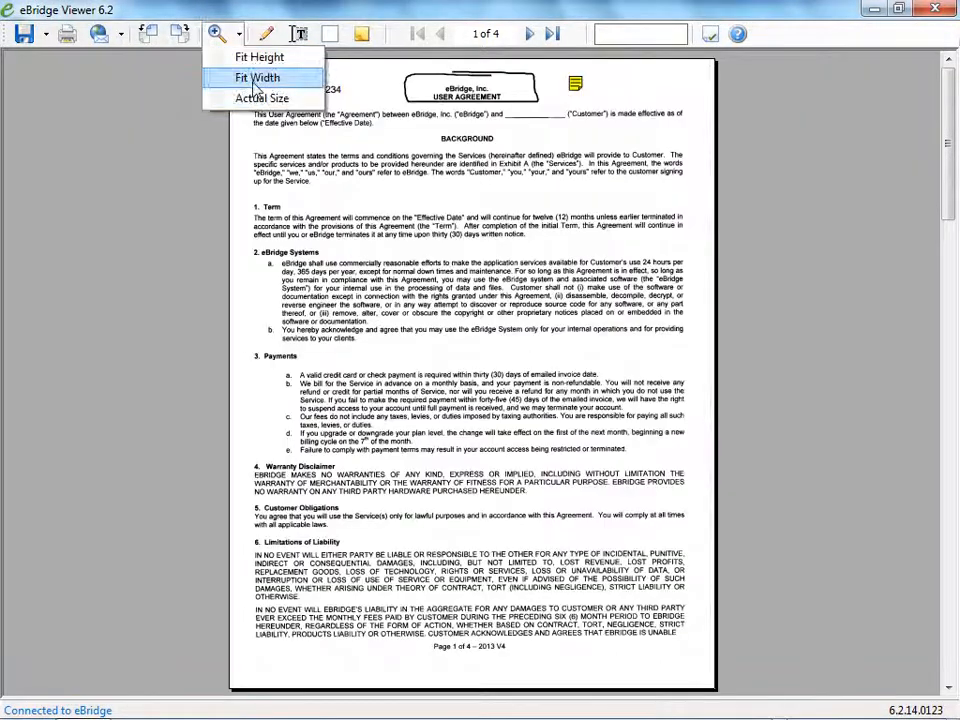
click(220, 77)
click(240, 36)
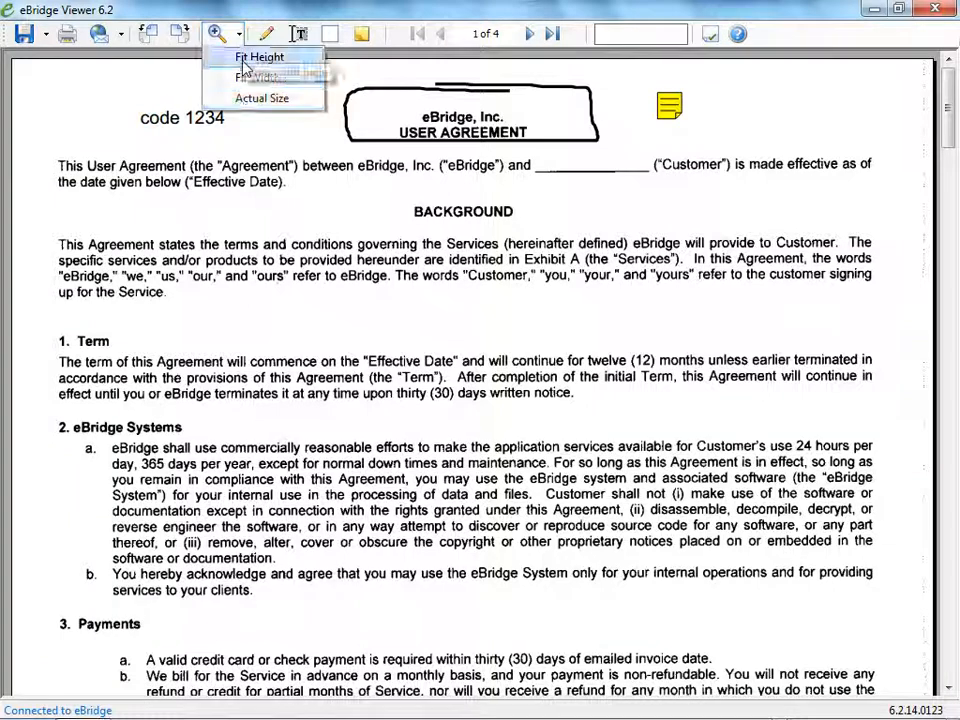
click(215, 94)
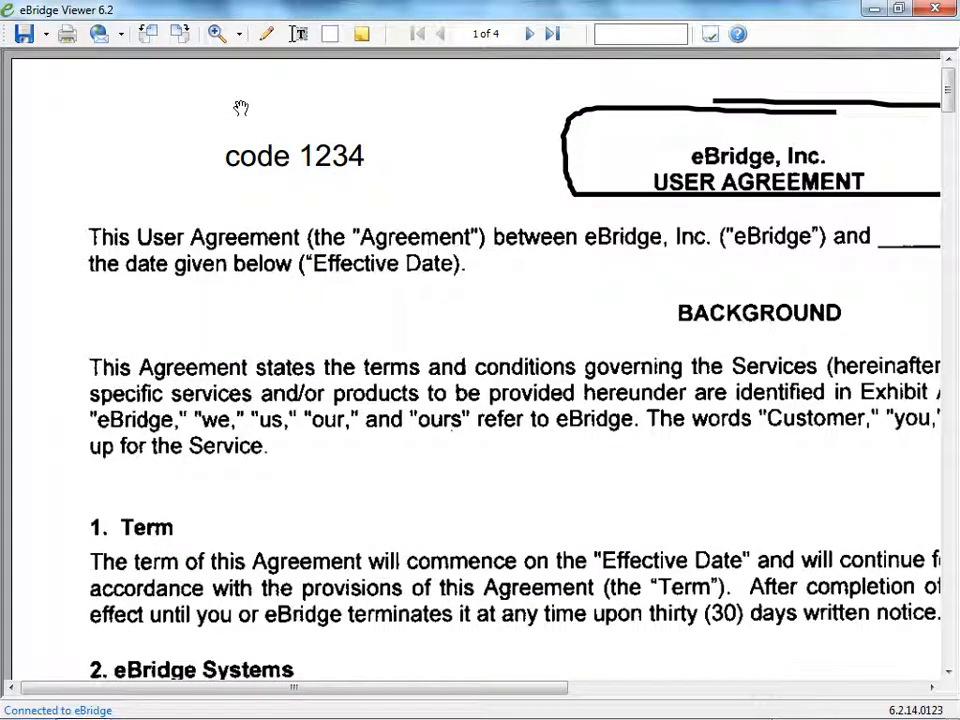
click(241, 36)
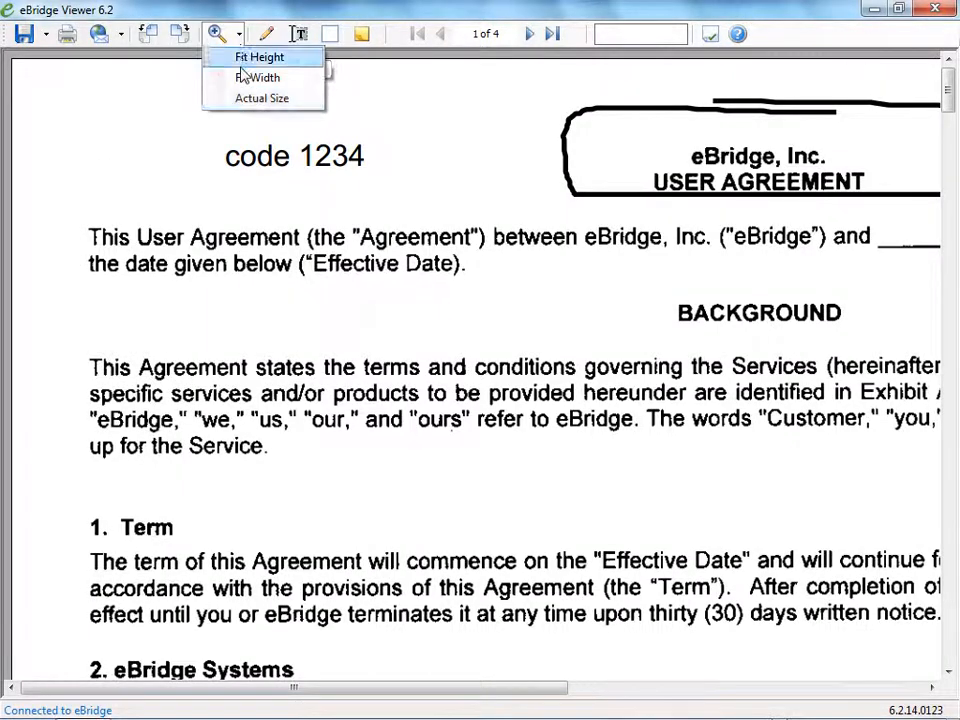
click(242, 78)
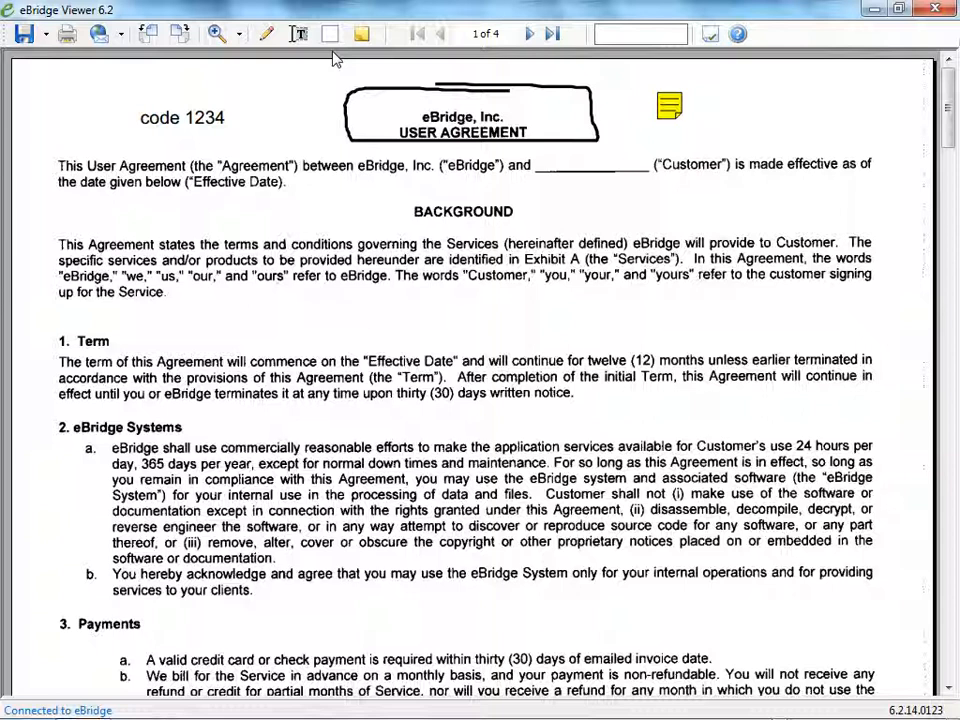
Draw a freehand Pencil circle around "Agreement" and "Effective Date" in the opening paragraph, and move it onto the end of the BACKGROUND paragraph.
click(265, 34)
mouse_move(195, 200)
mouse_down()
mouse_move(240, 205)
mouse_move(215, 145)
mouse_move(225, 208)
mouse_up()
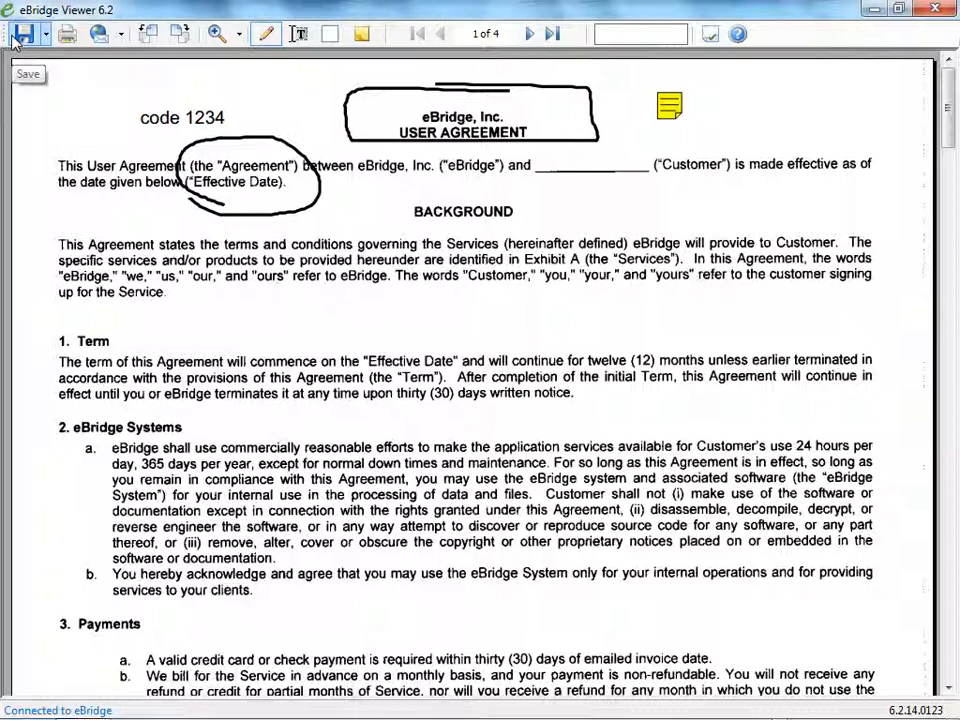
click(320, 178)
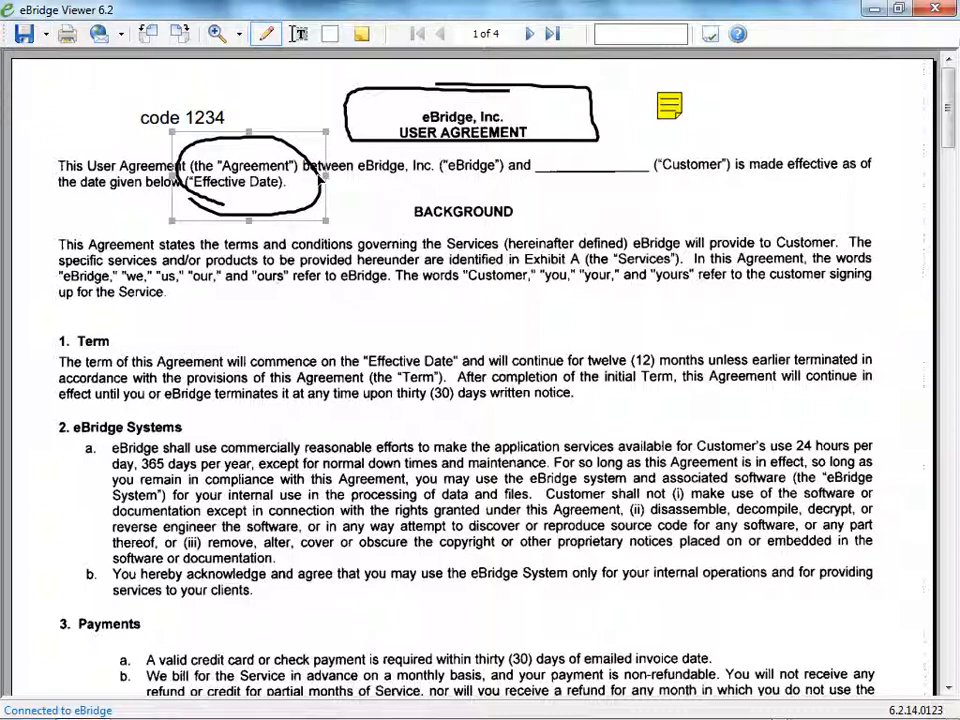
drag(320, 172, 452, 301)
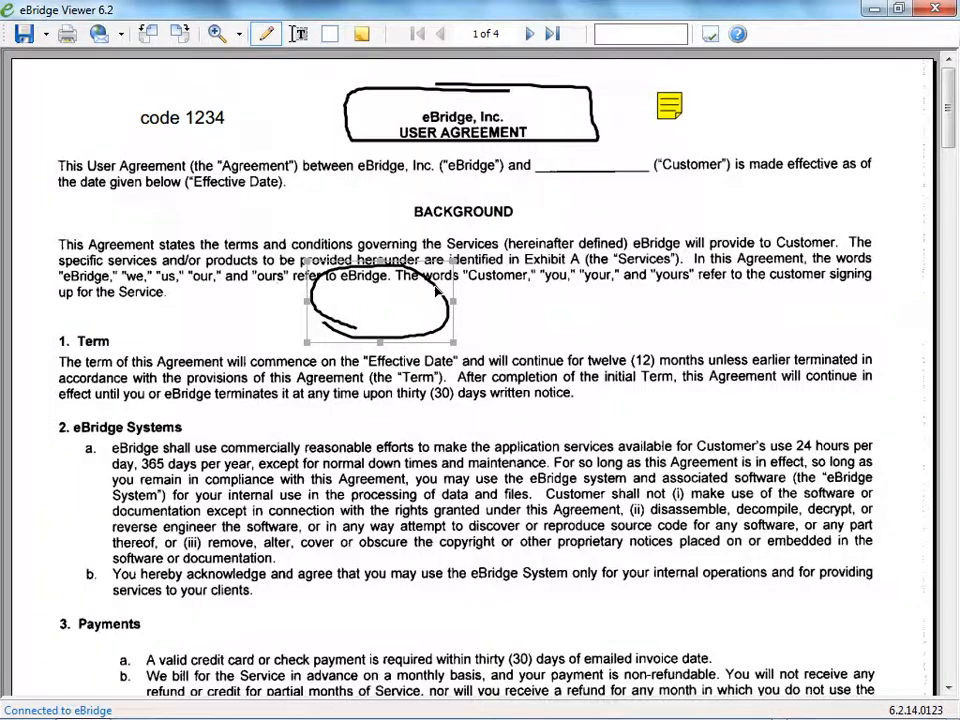
Set the opacity of the pencil circle to 75% in its properties.
right_click(436, 290)
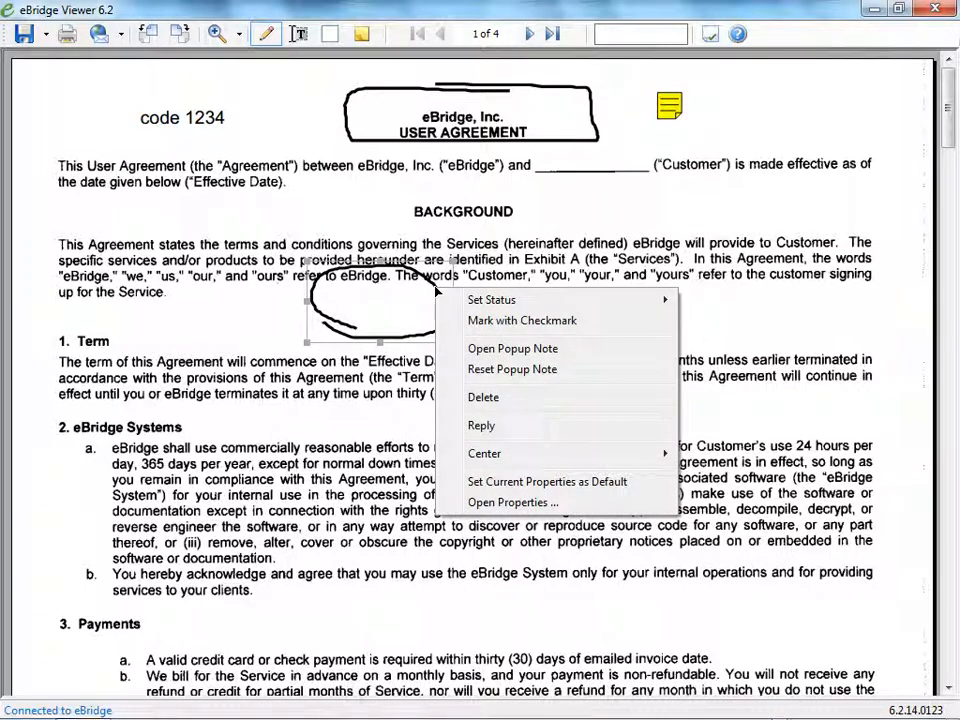
click(536, 503)
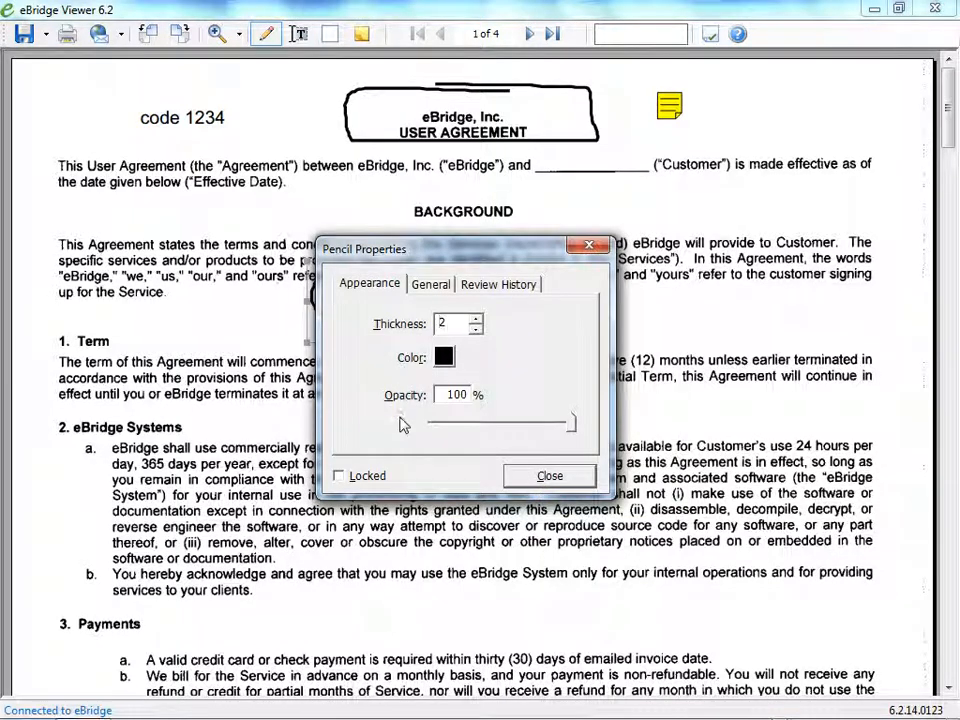
click(575, 430)
drag(575, 430, 519, 428)
drag(443, 399, 476, 394)
text(75)
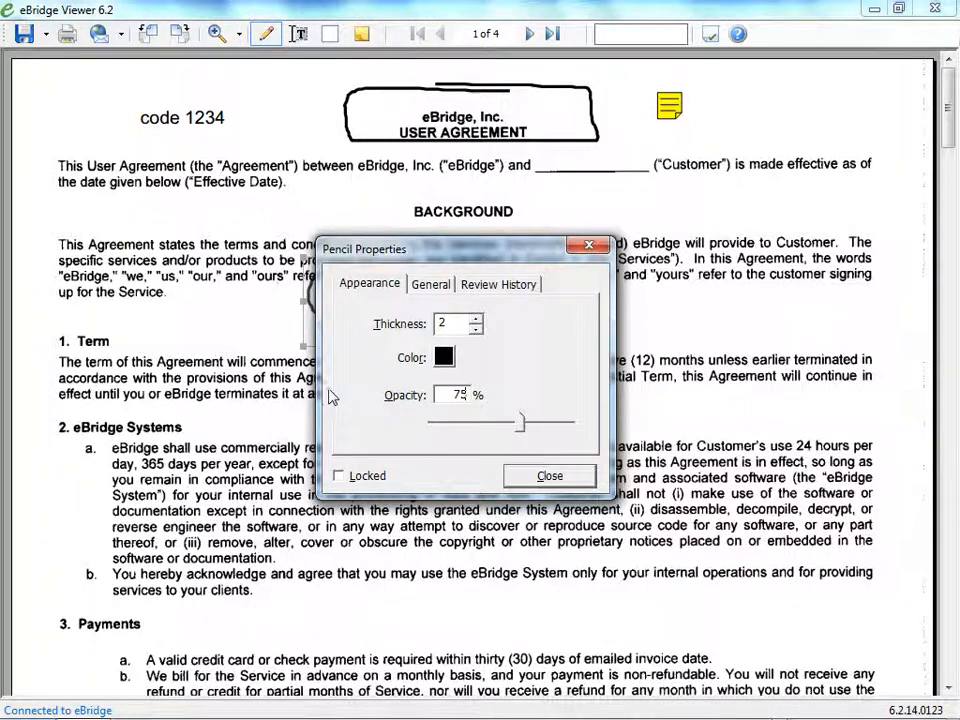
Check the pencil circle's general details and its review and migration history, and close its properties.
click(430, 285)
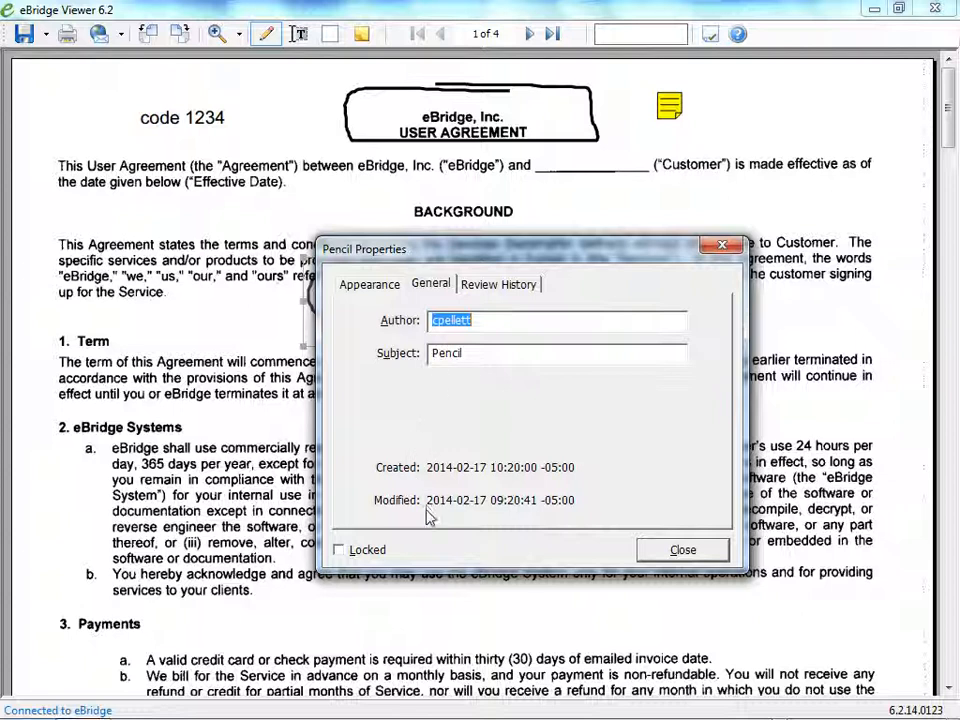
click(498, 286)
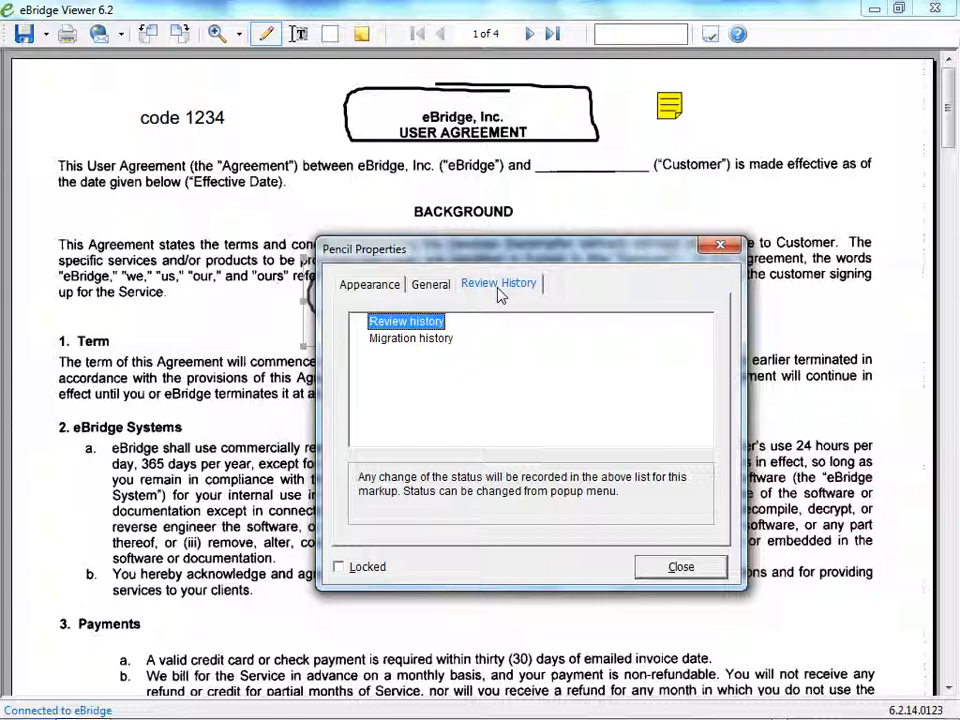
click(422, 345)
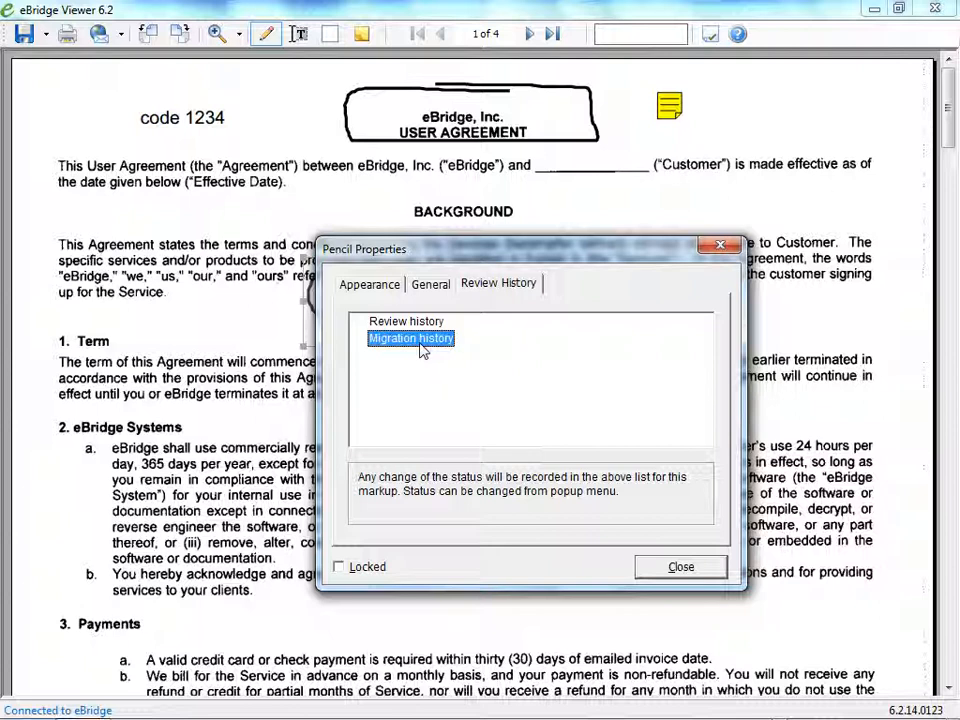
key(Up)
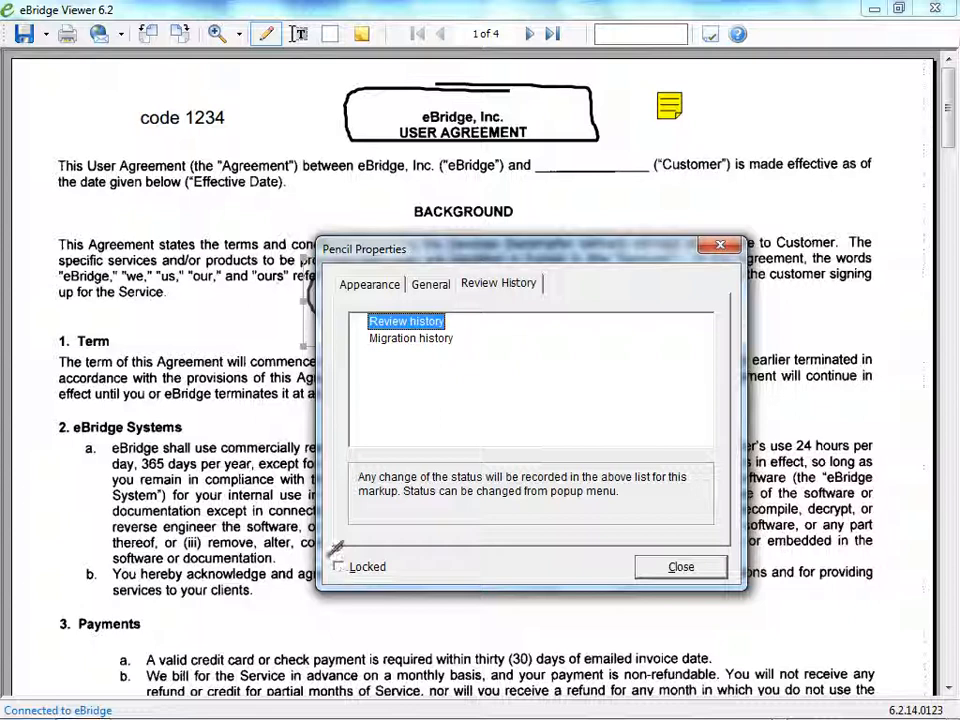
click(681, 567)
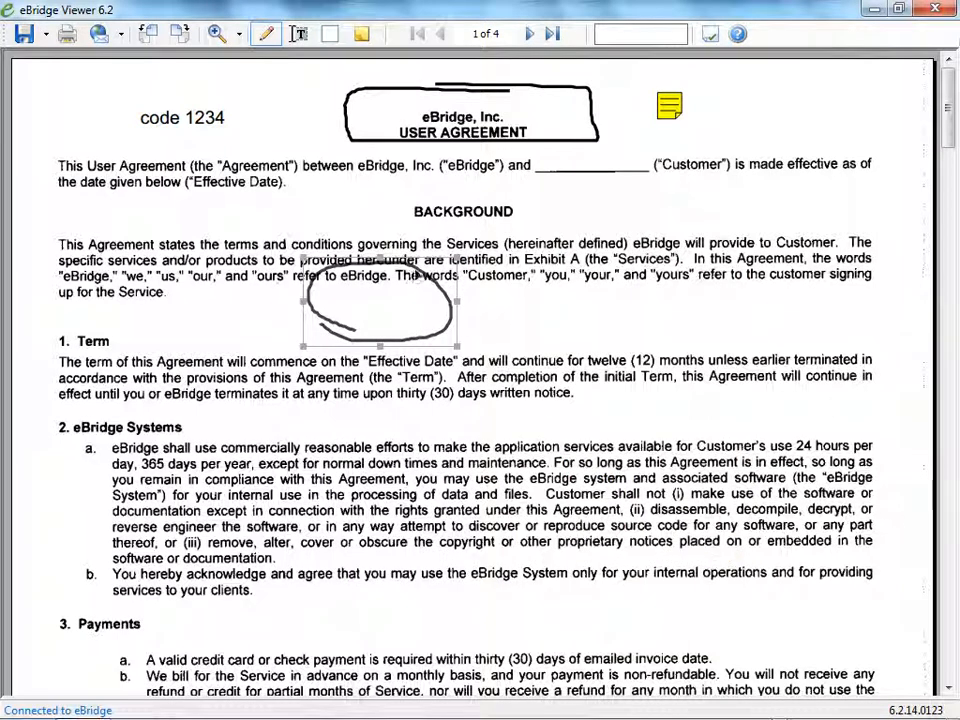
Add the typewriter text "Test" at font size 14 beside the last line of the BACKGROUND paragraph.
click(297, 36)
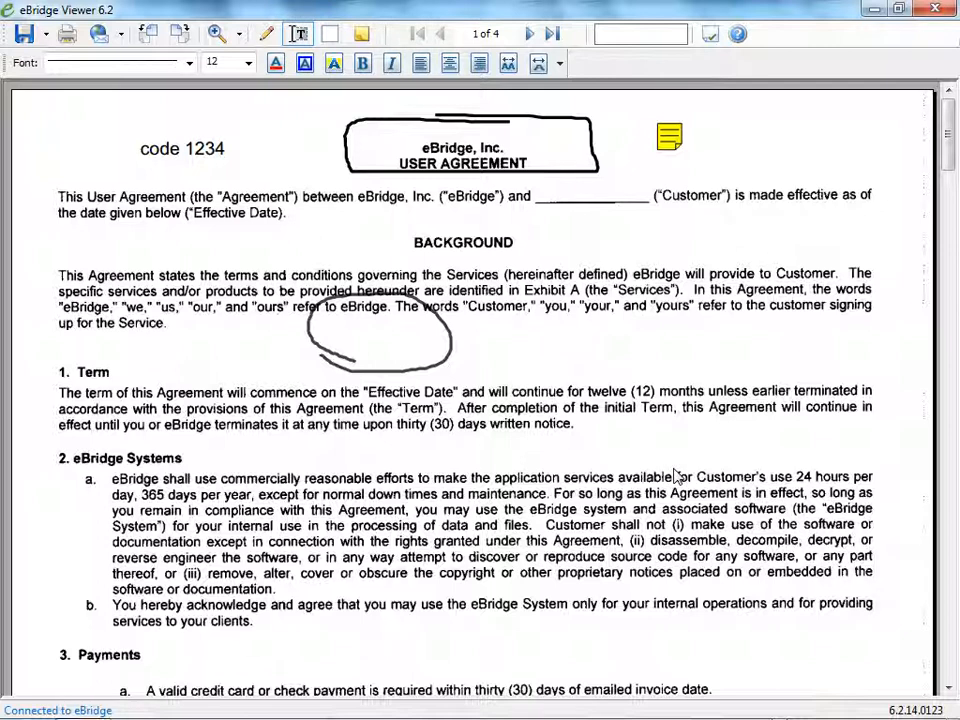
click(585, 345)
text(Test)
mouse_move(622, 349)
mouse_down()
mouse_move(326, 396)
mouse_move(343, 354)
mouse_move(212, 332)
mouse_up()
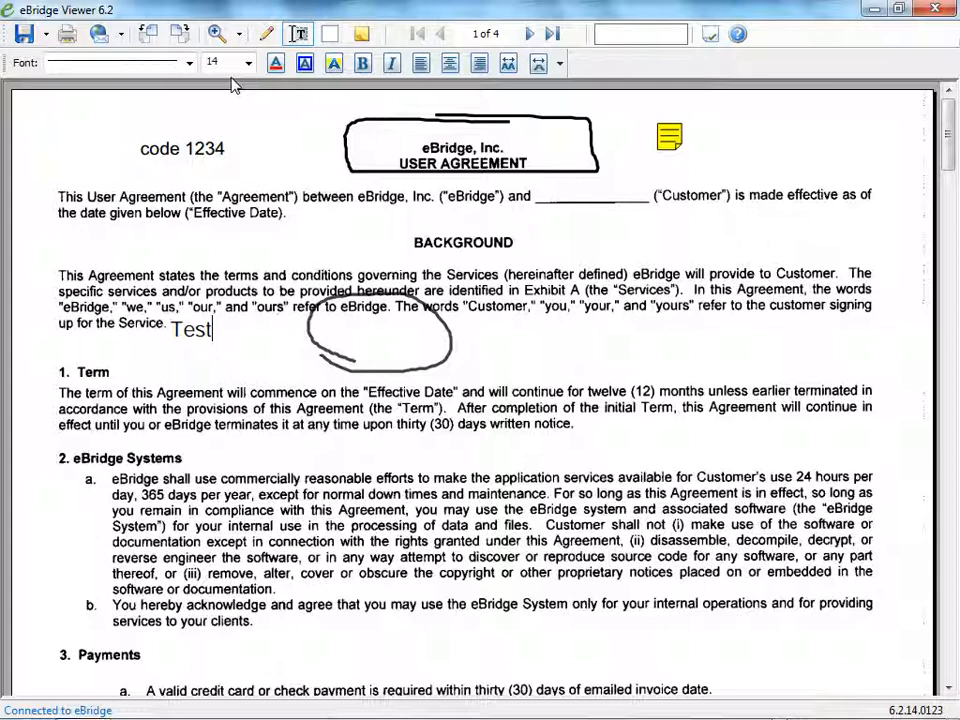
Color the "Test" text red and move it into the blank space just above the "1. Term" heading.
click(278, 66)
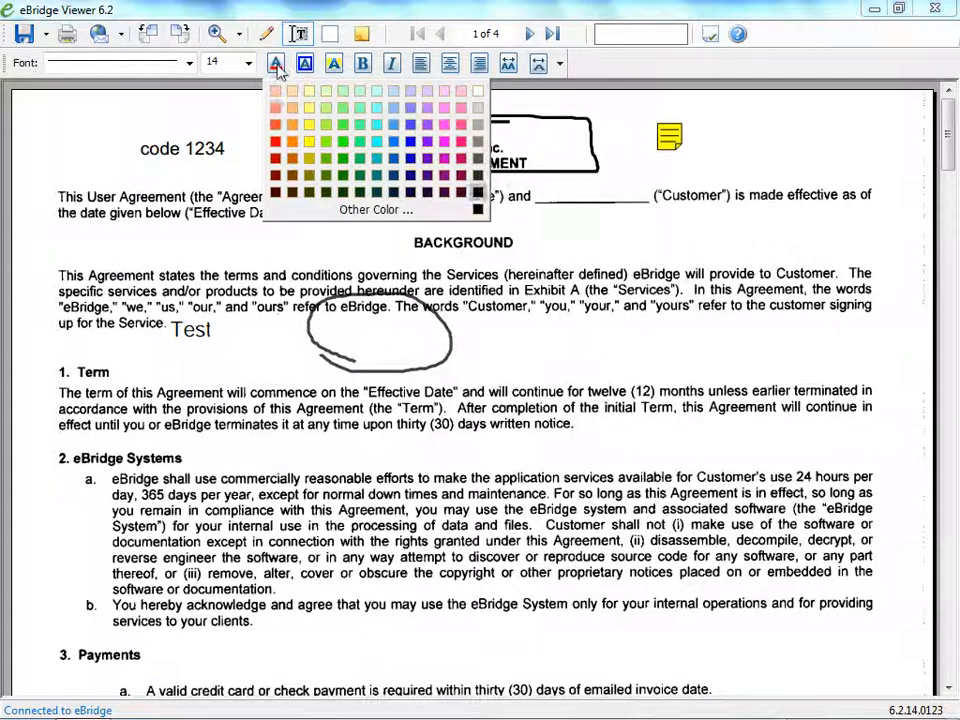
click(278, 148)
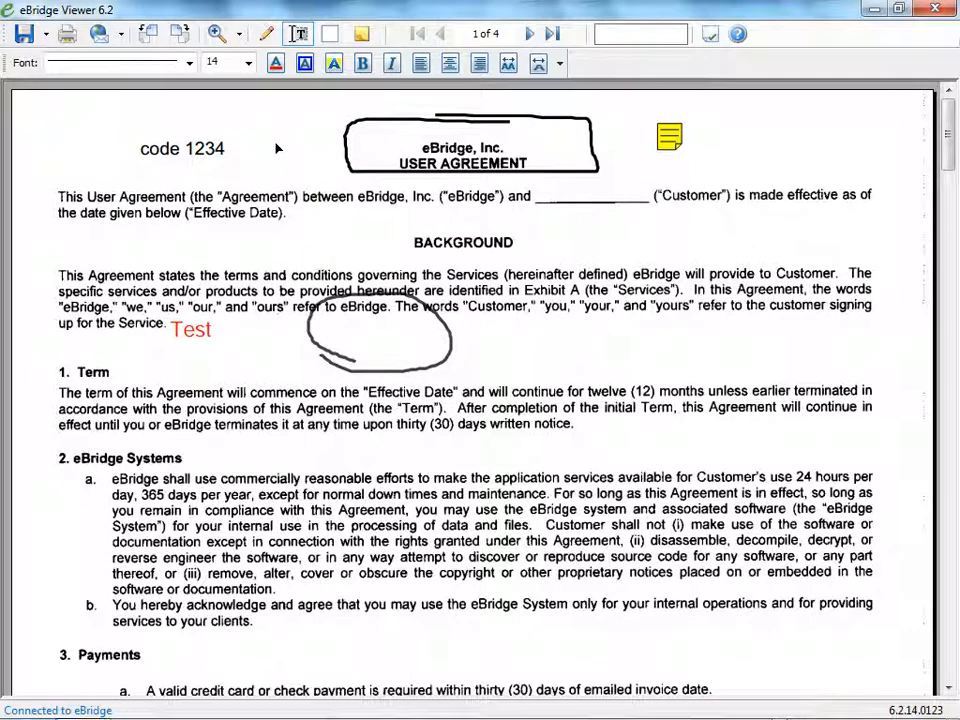
click(205, 320)
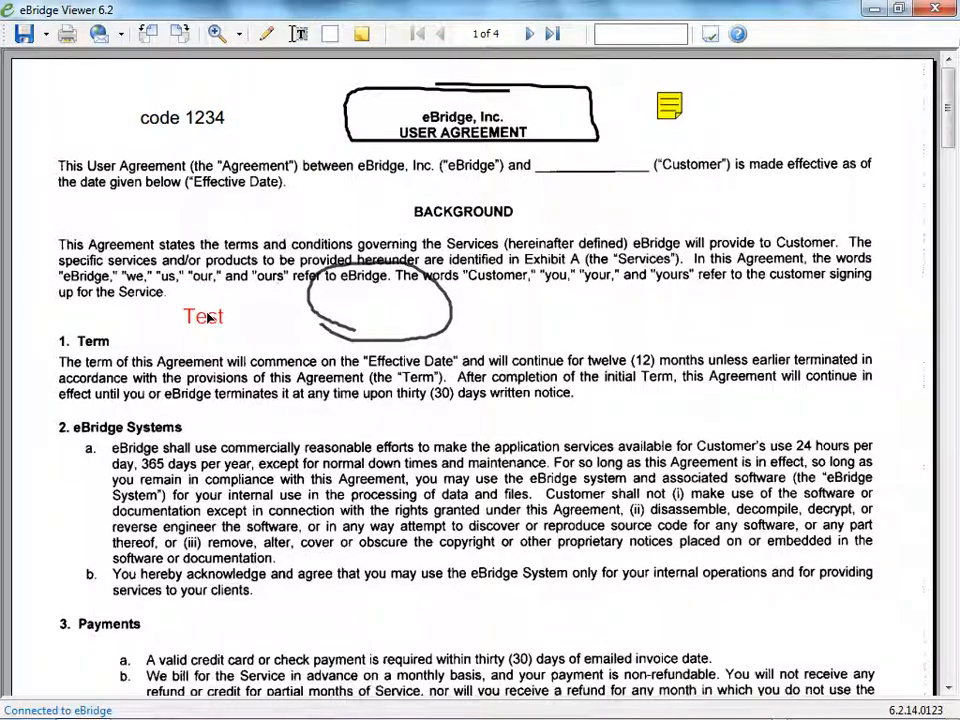
Try a lower opacity on the "Test" text in its properties, and set it back to 100%.
right_click(208, 325)
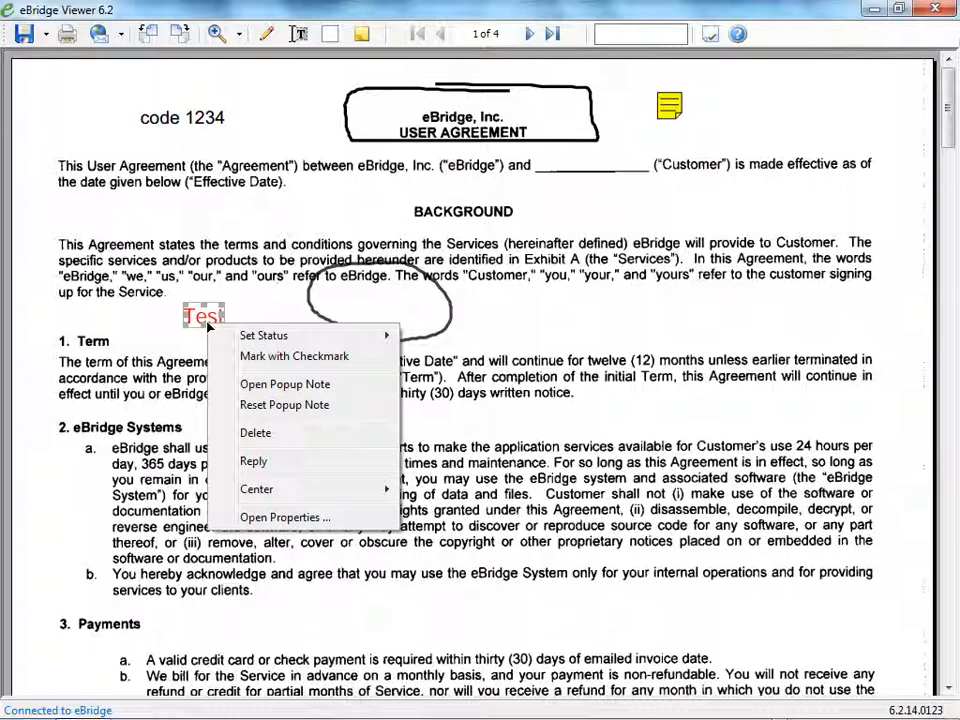
click(245, 517)
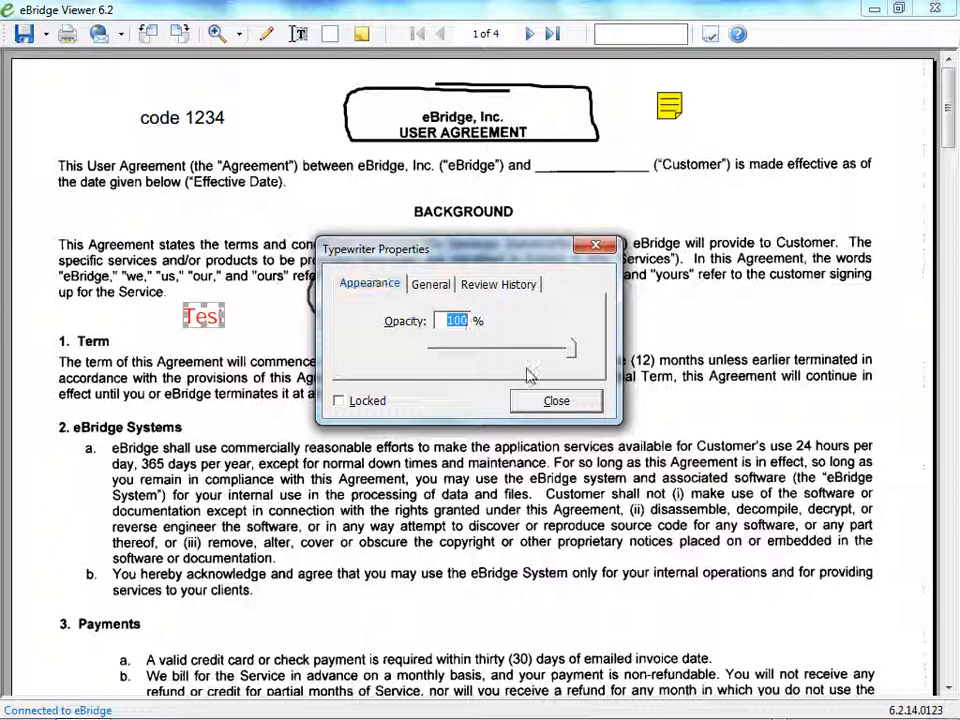
click(574, 352)
drag(574, 352, 514, 354)
click(462, 321)
text(100)
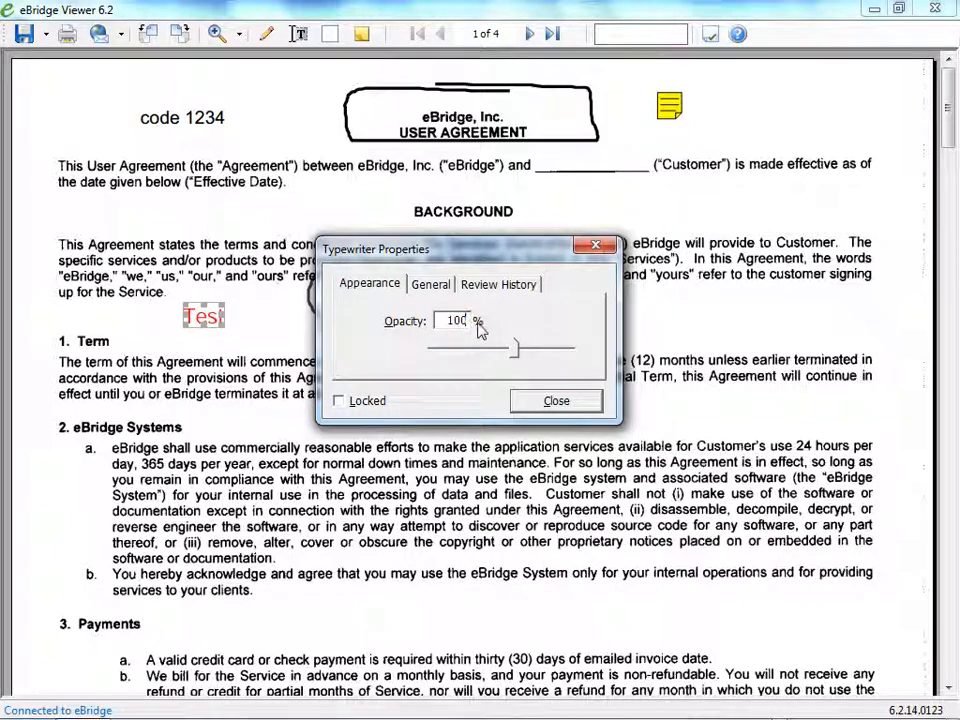
Check the "Test" text's general details and its review and migration history, and close its properties.
click(448, 284)
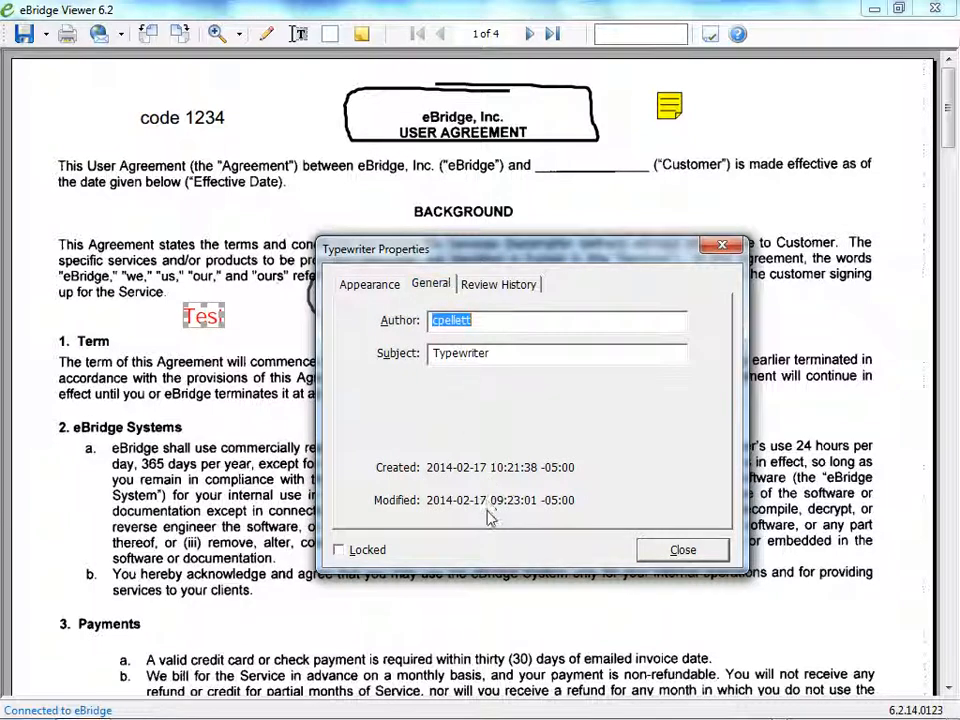
click(501, 287)
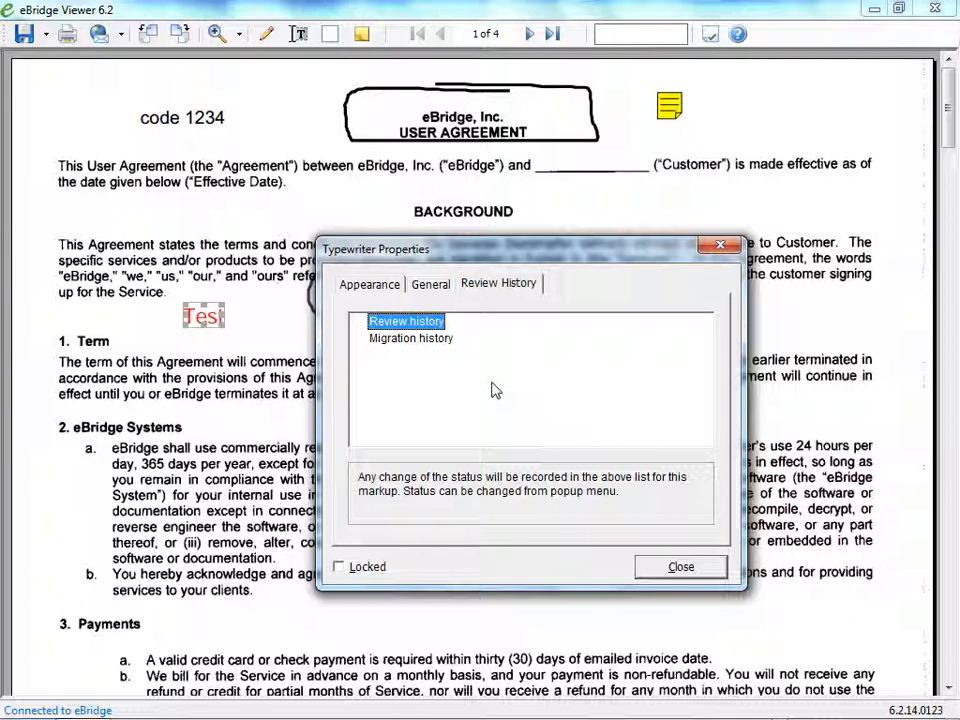
click(437, 341)
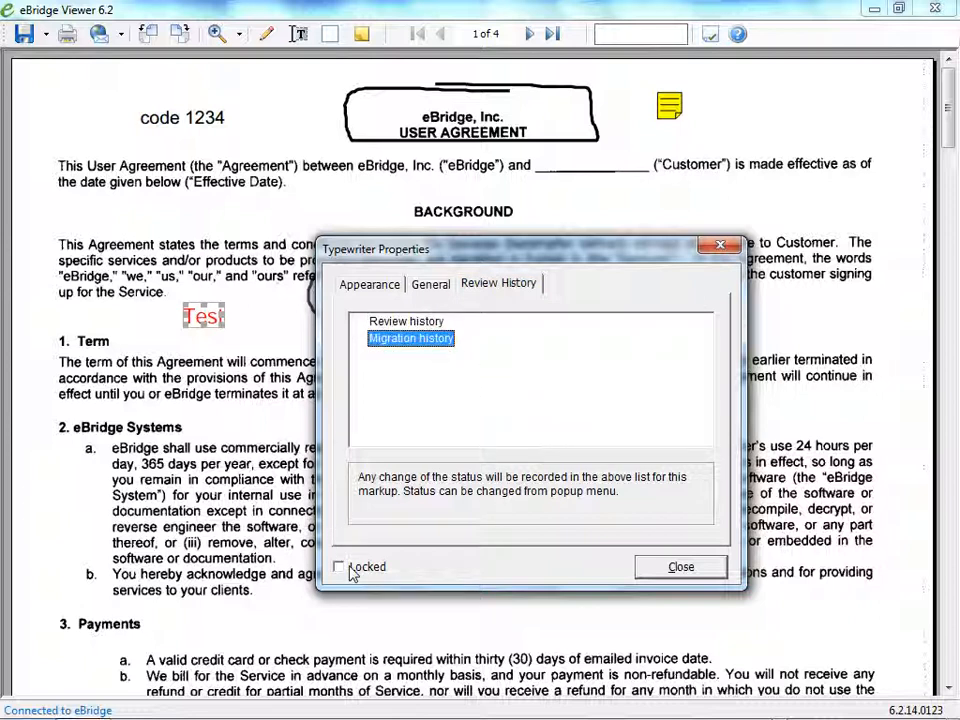
click(647, 566)
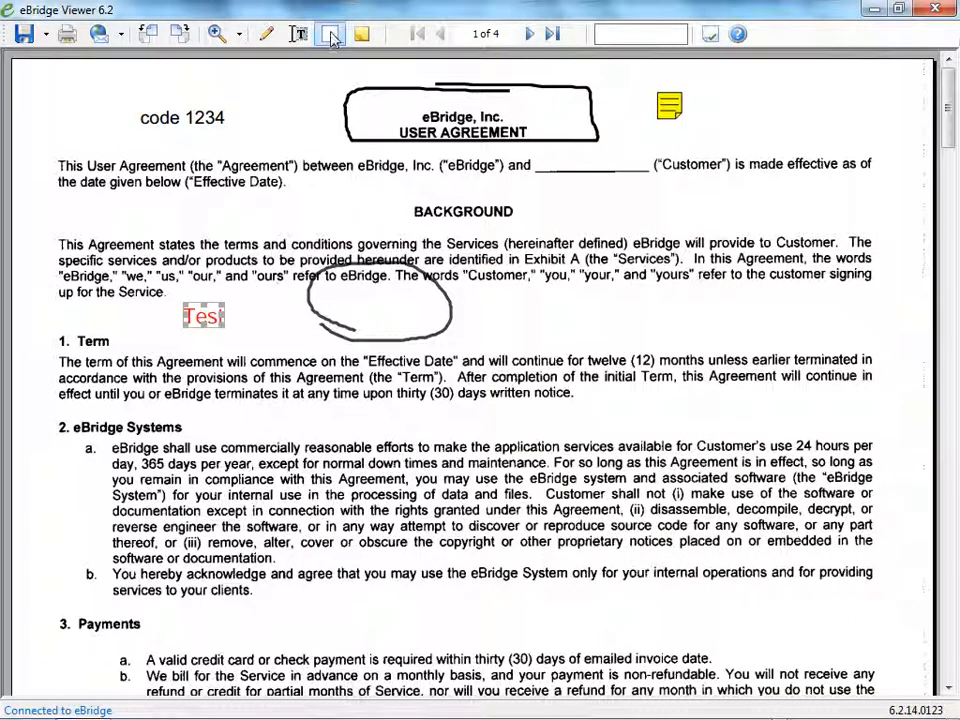
Draw a white cover rectangle over the whole paragraph under the "1. Term" heading, and select it.
click(333, 39)
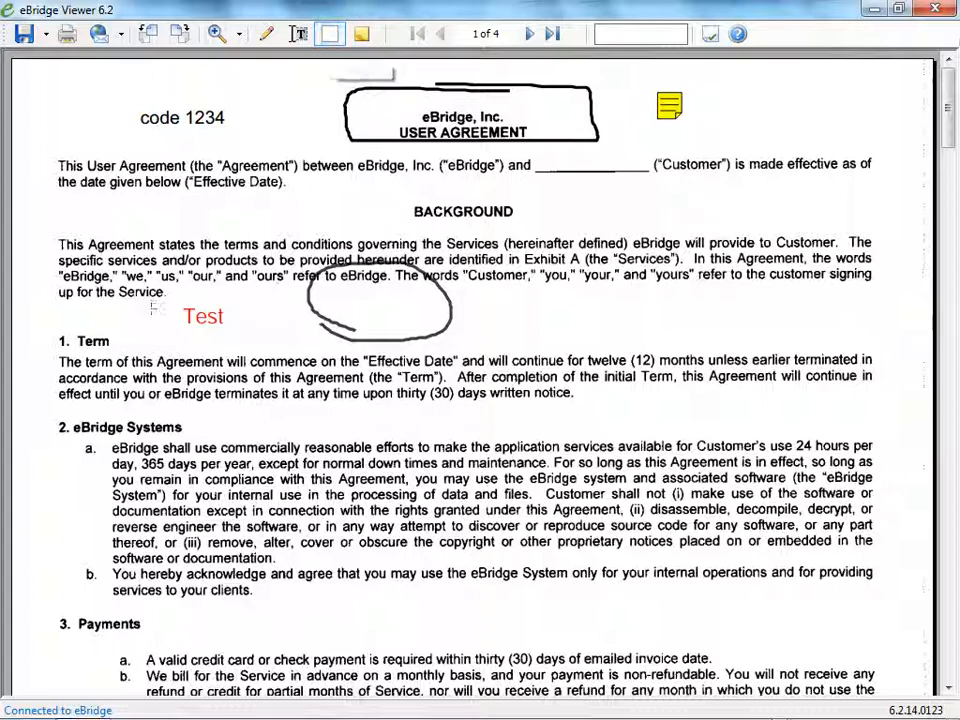
drag(55, 353, 888, 408)
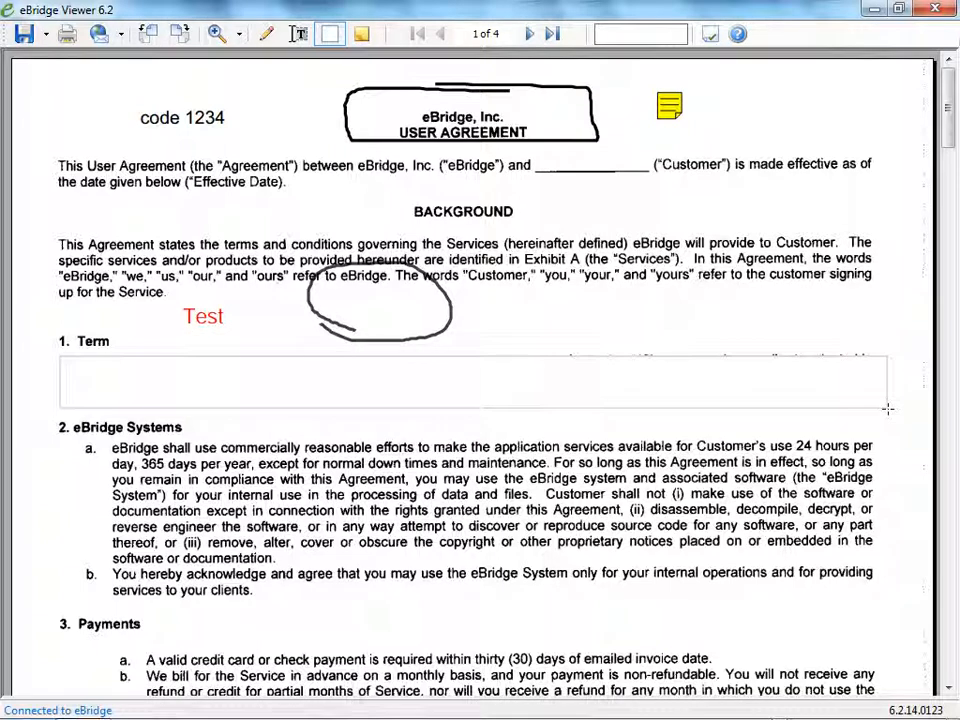
click(521, 365)
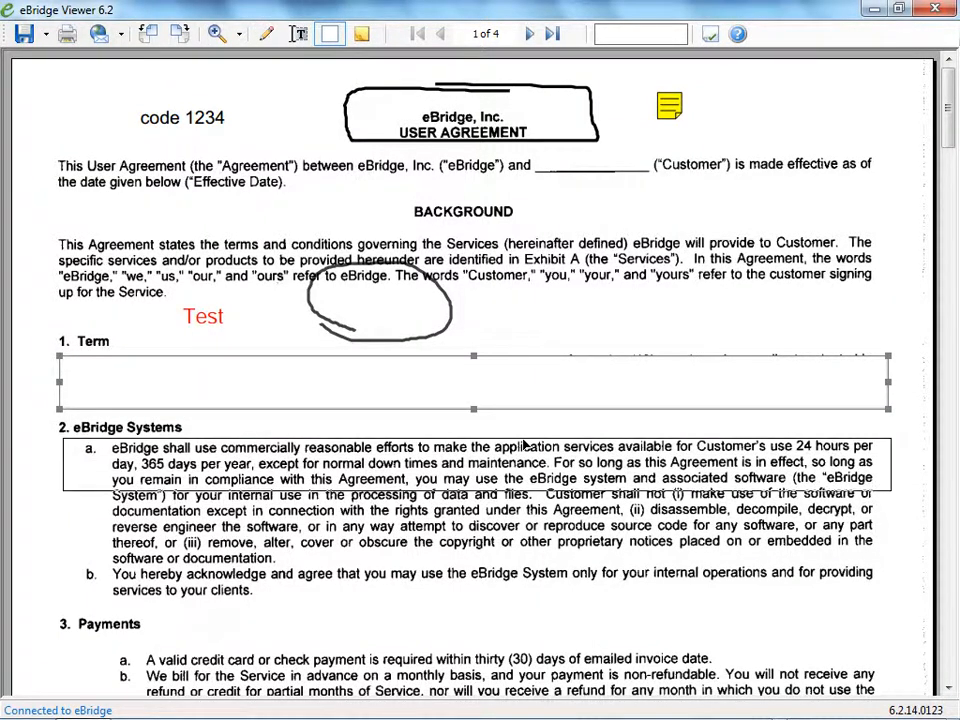
Move the white rectangle down to section 2 and resize it to cover only the right-hand part of items a and b.
drag(520, 362, 524, 444)
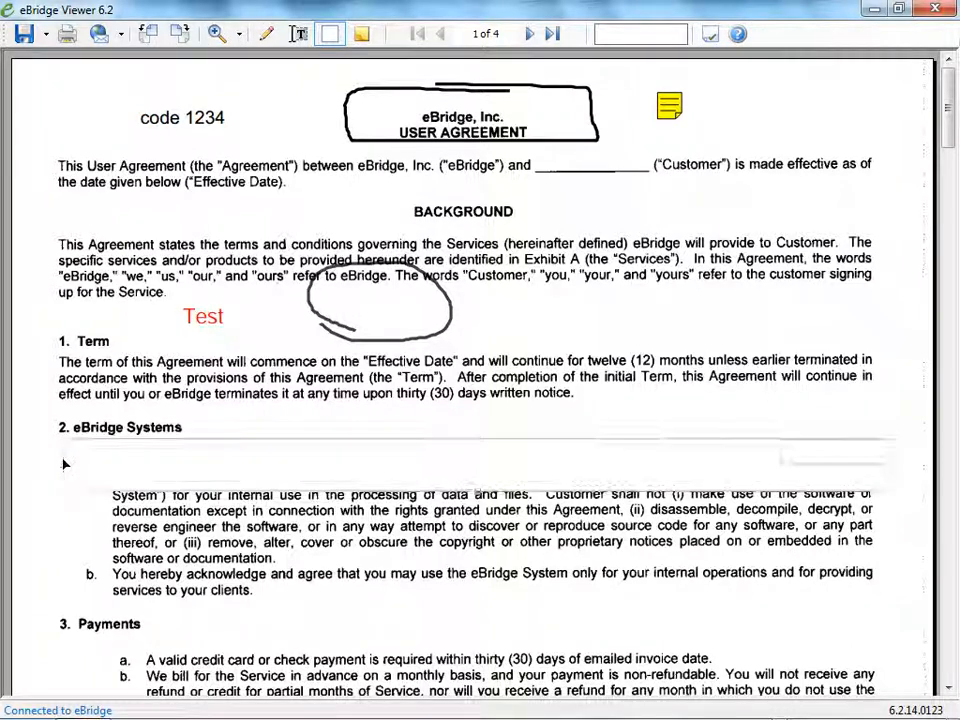
drag(63, 464, 602, 455)
drag(747, 492, 740, 636)
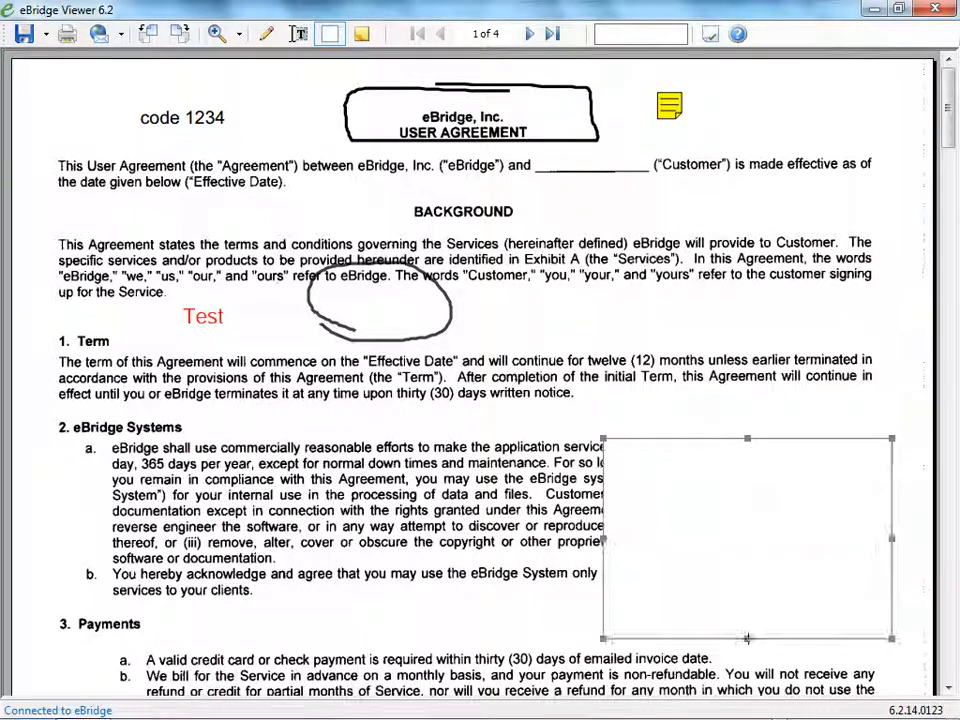
Add the note "I'm typing a note", placing its icon beside the "1. Term" heading and its popup over the start of section 2.
click(362, 36)
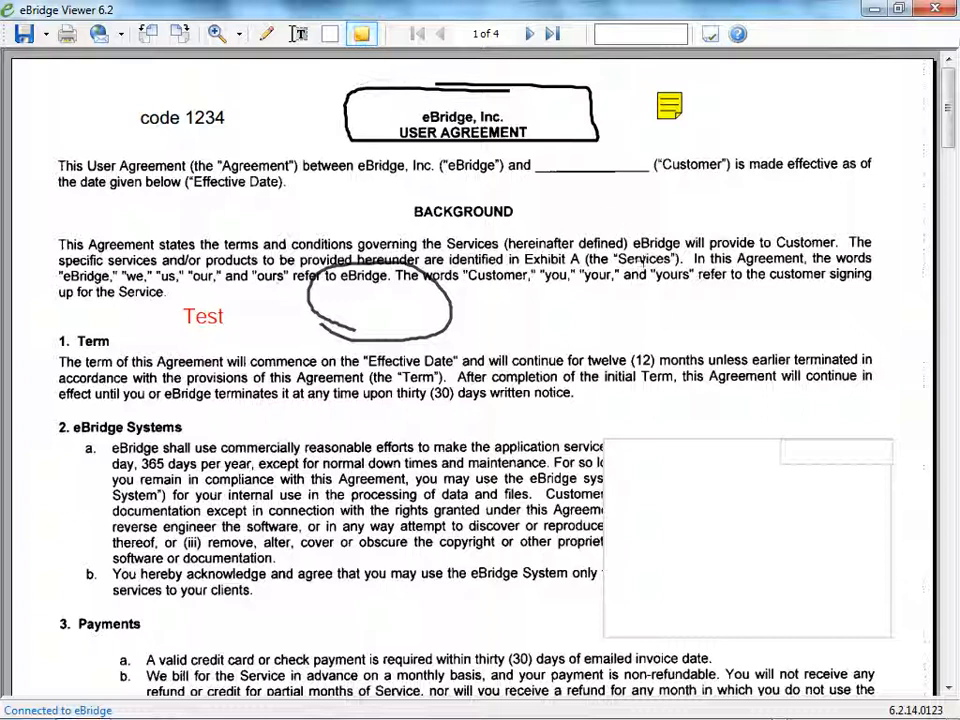
click(663, 313)
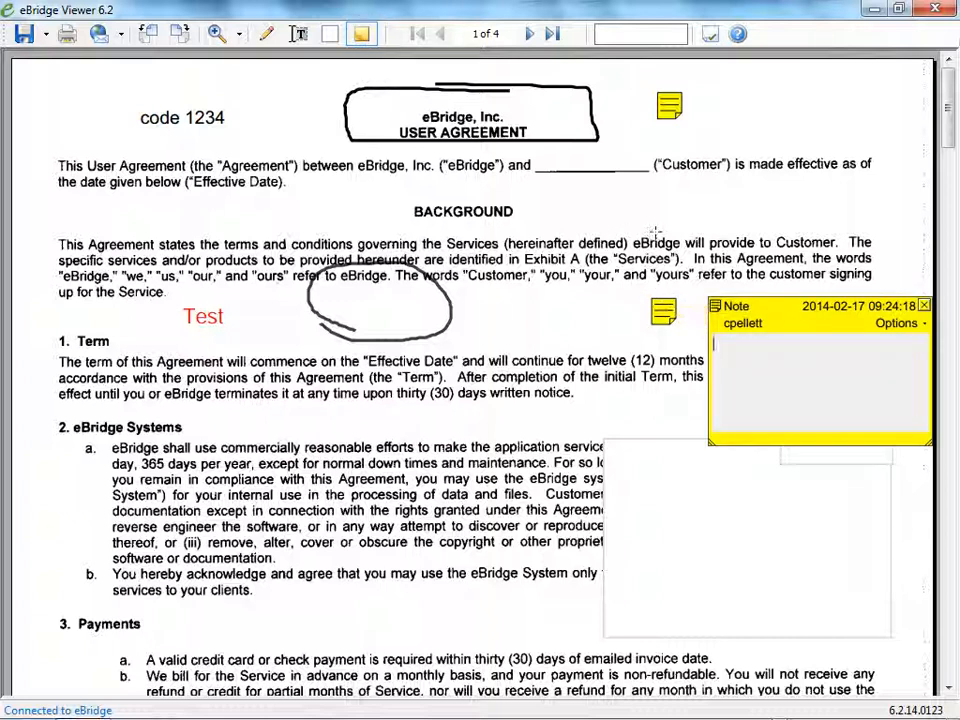
text(I'm typing a note)
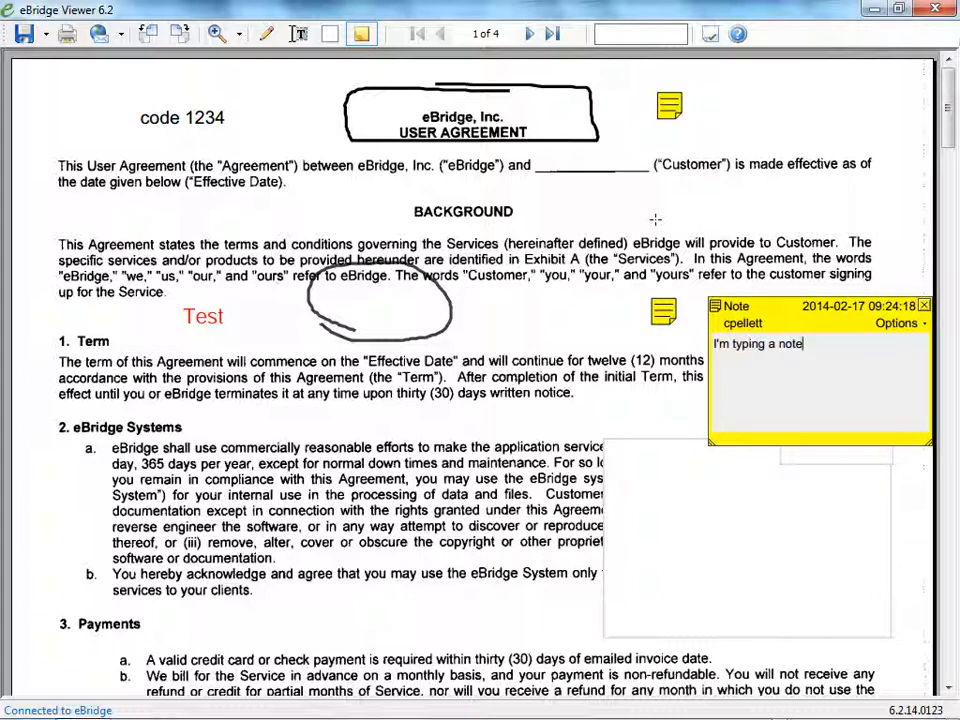
drag(797, 306, 200, 425)
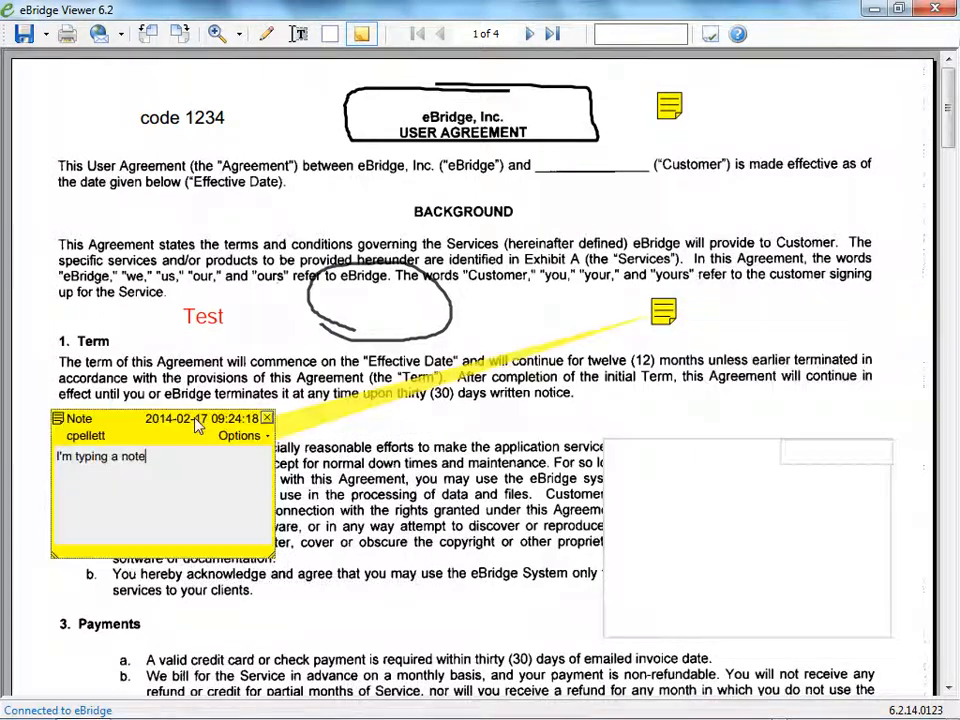
drag(668, 318, 66, 334)
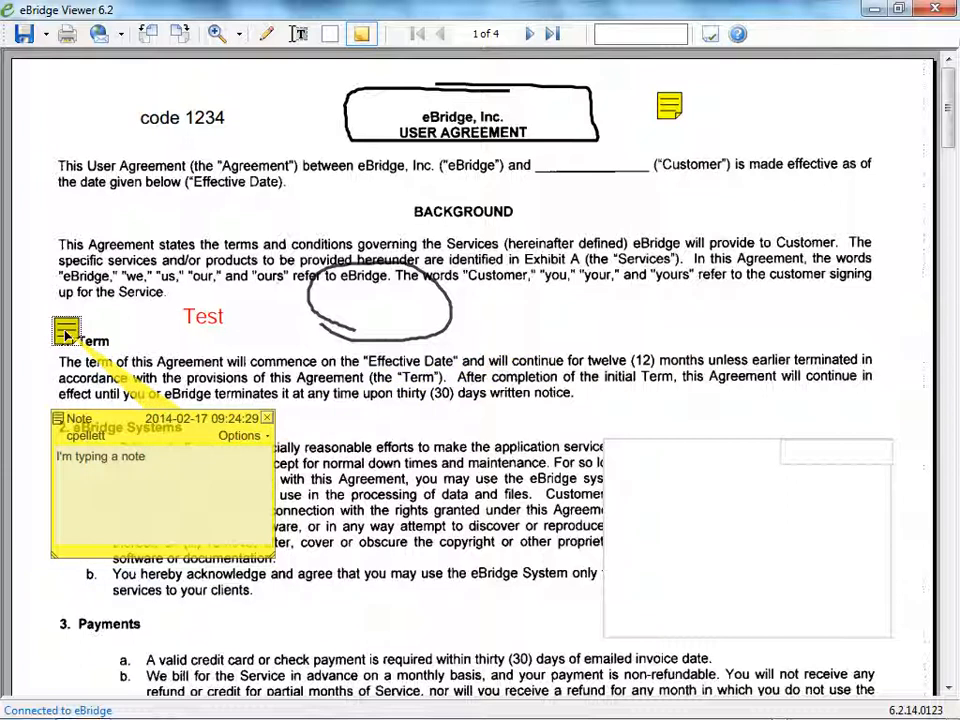
Add an empty note at the pencil oval's lower-right edge, shrink its popup and place it under the icon, and close the popup.
click(441, 323)
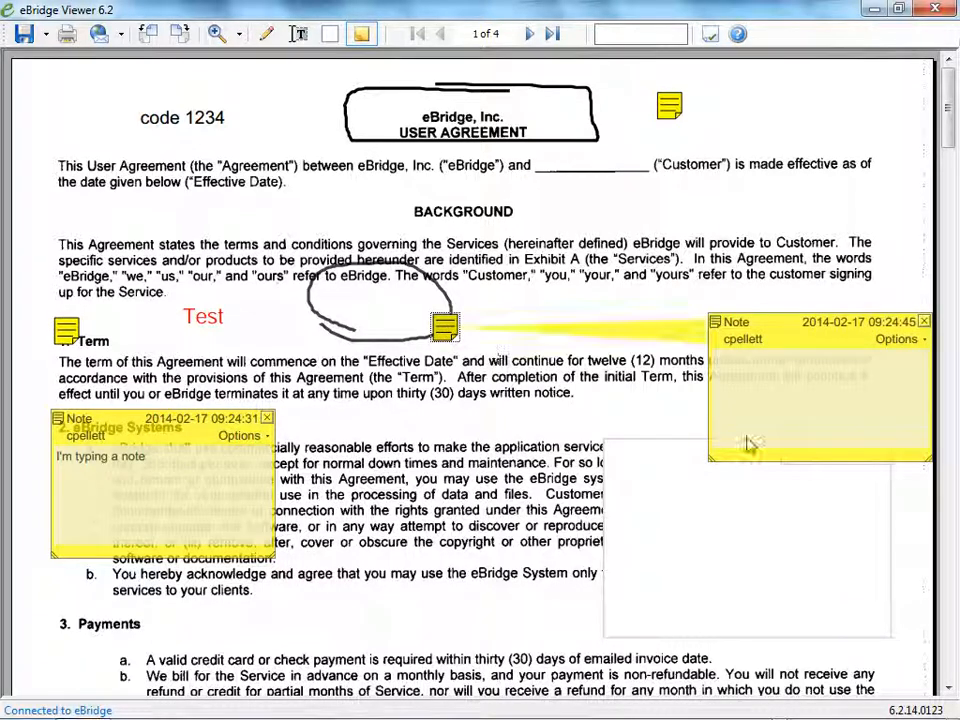
drag(926, 459, 858, 442)
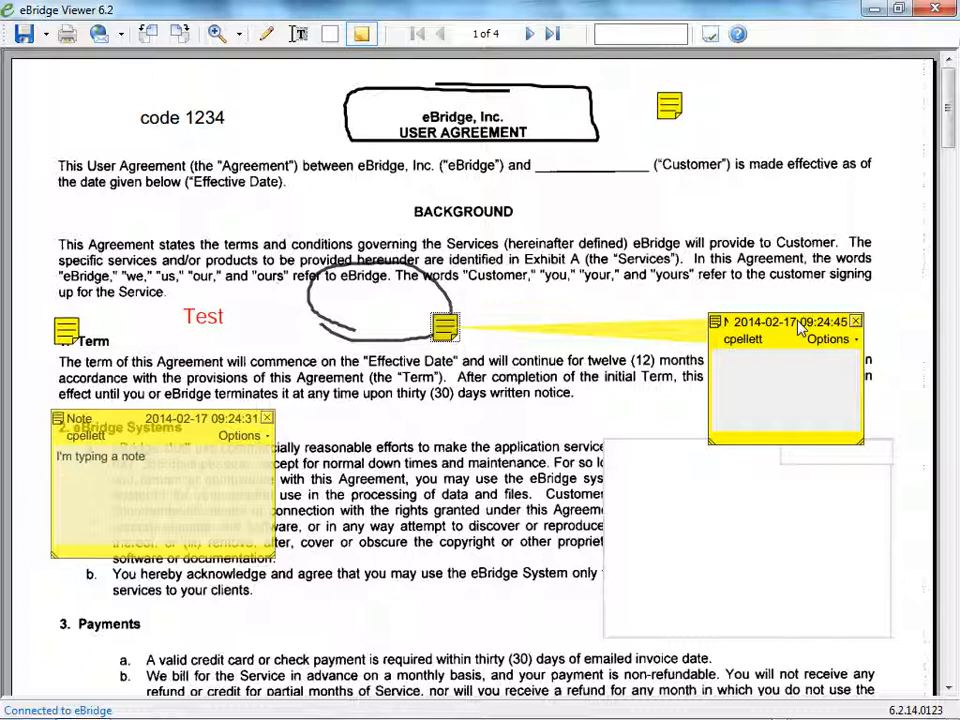
drag(800, 328, 465, 364)
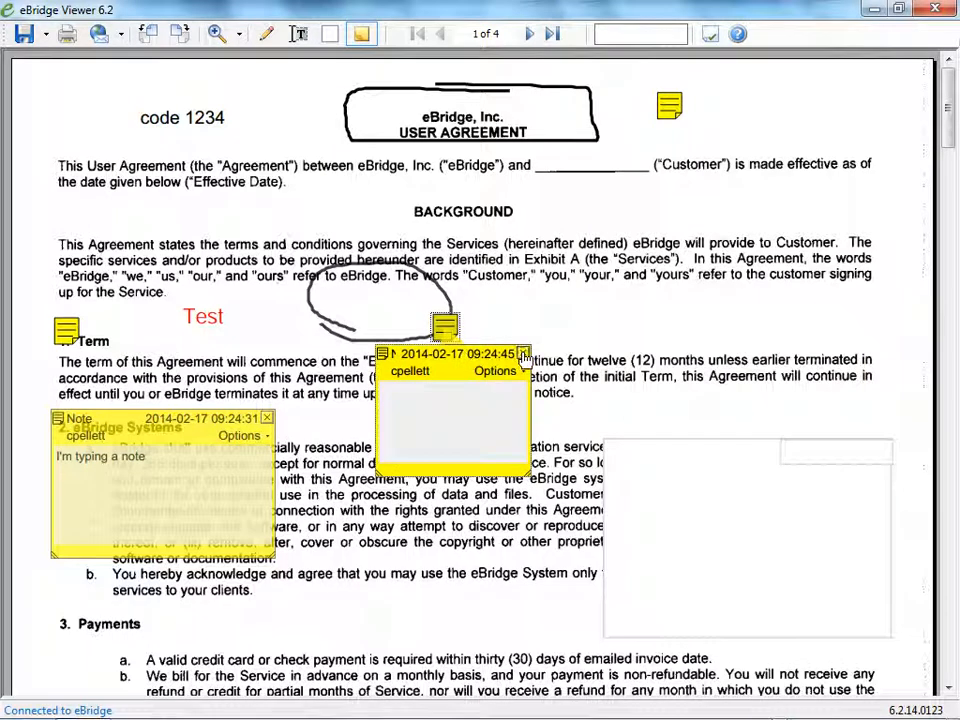
click(523, 355)
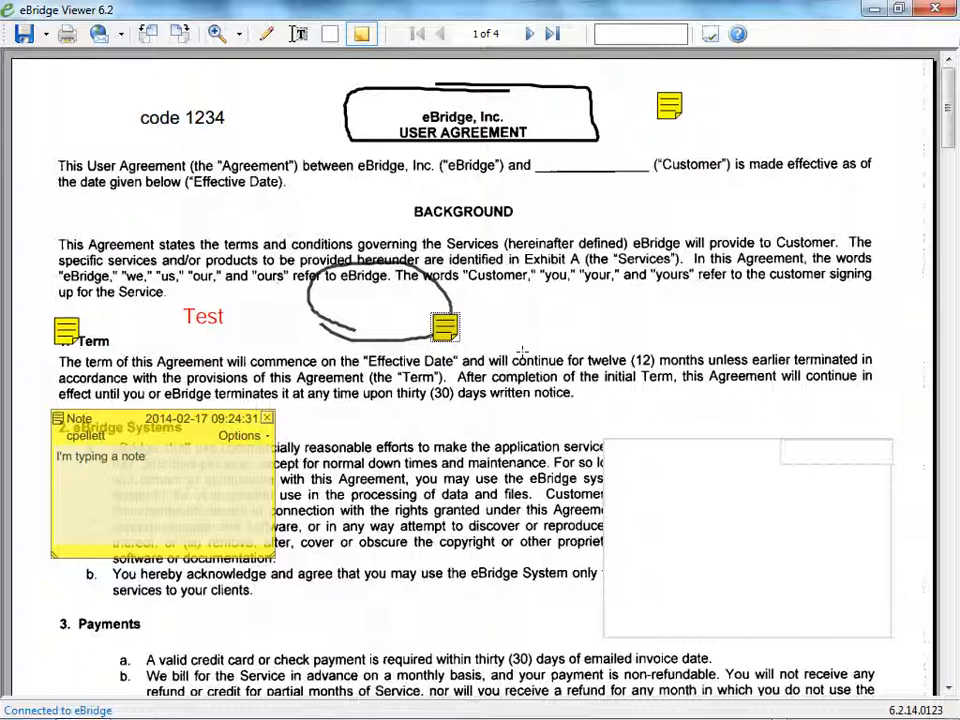
Examine the review status choices and other options of the "I'm typing a note" note, check its properties, and close them.
right_click(241, 471)
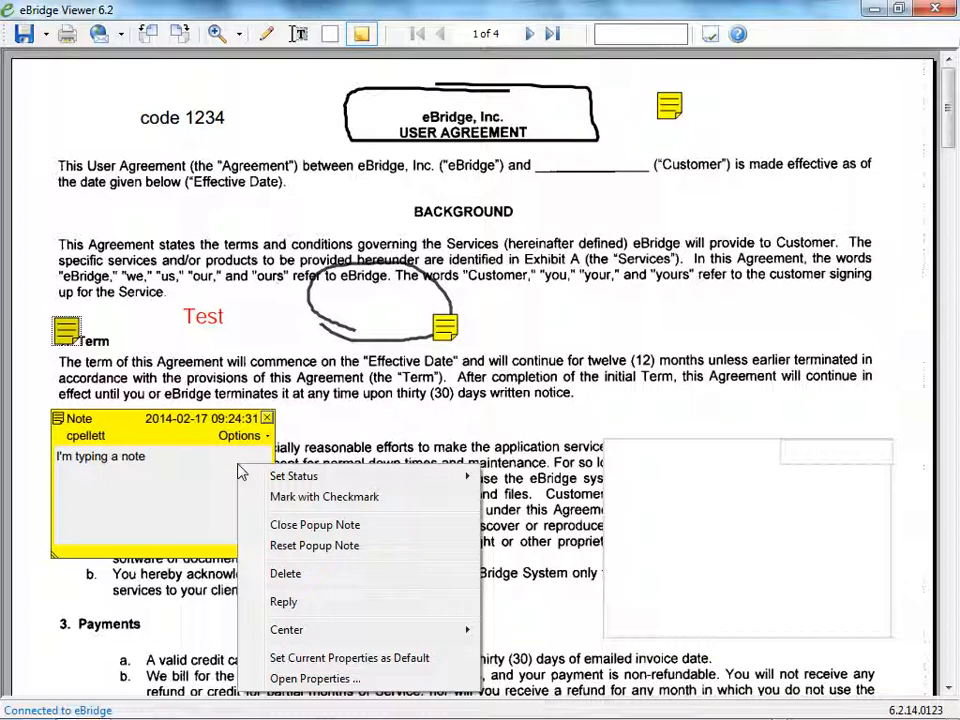
right_click(245, 440)
mouse_move(281, 454)
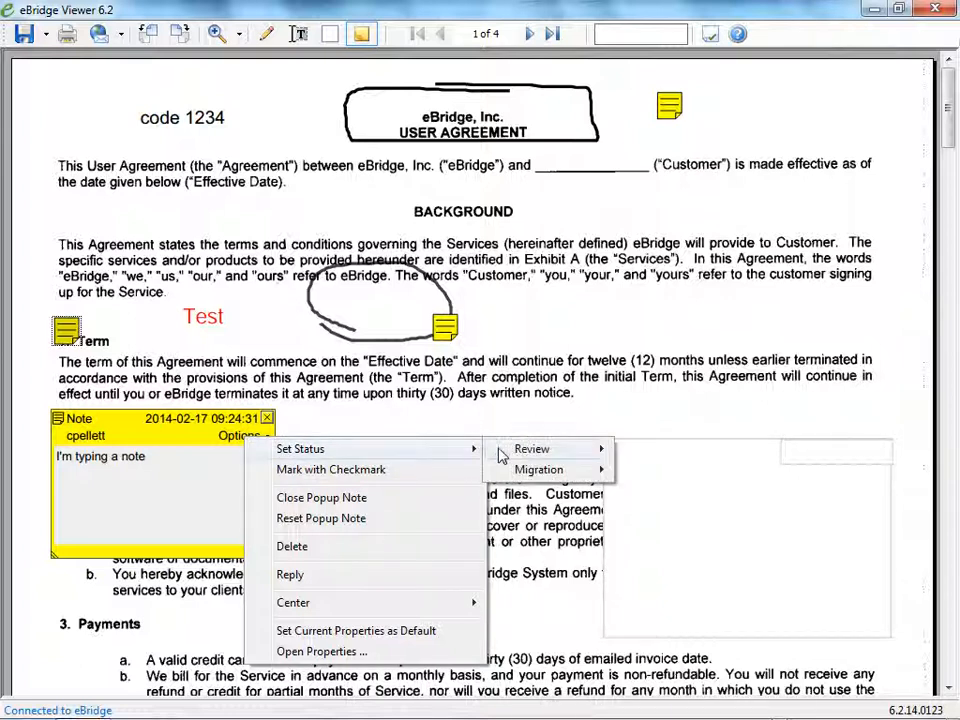
mouse_move(512, 450)
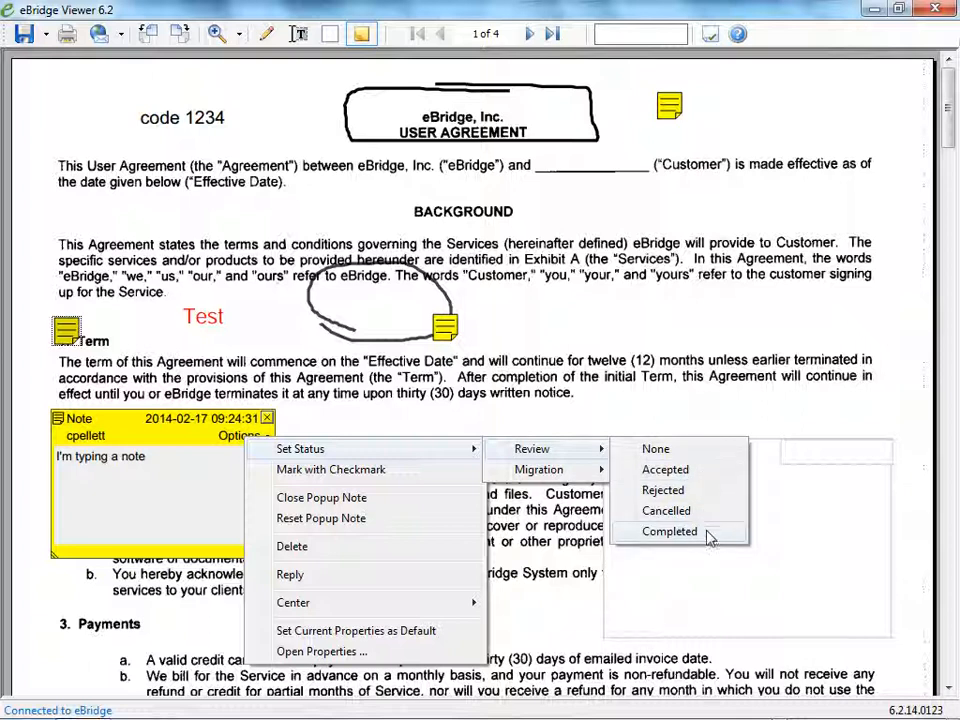
mouse_move(596, 480)
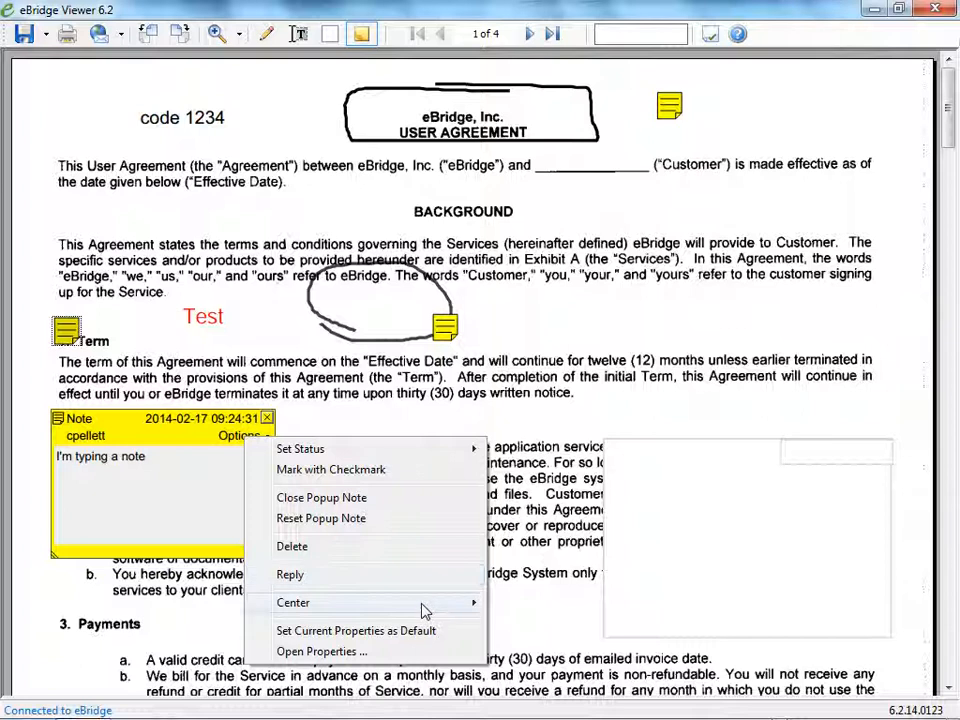
mouse_move(422, 611)
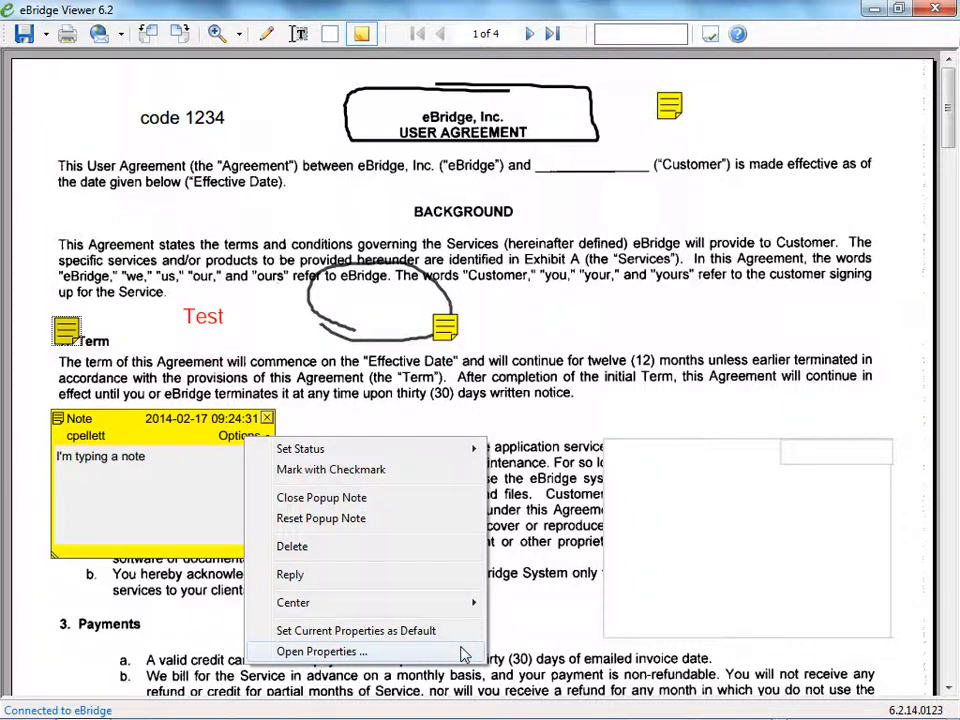
click(463, 653)
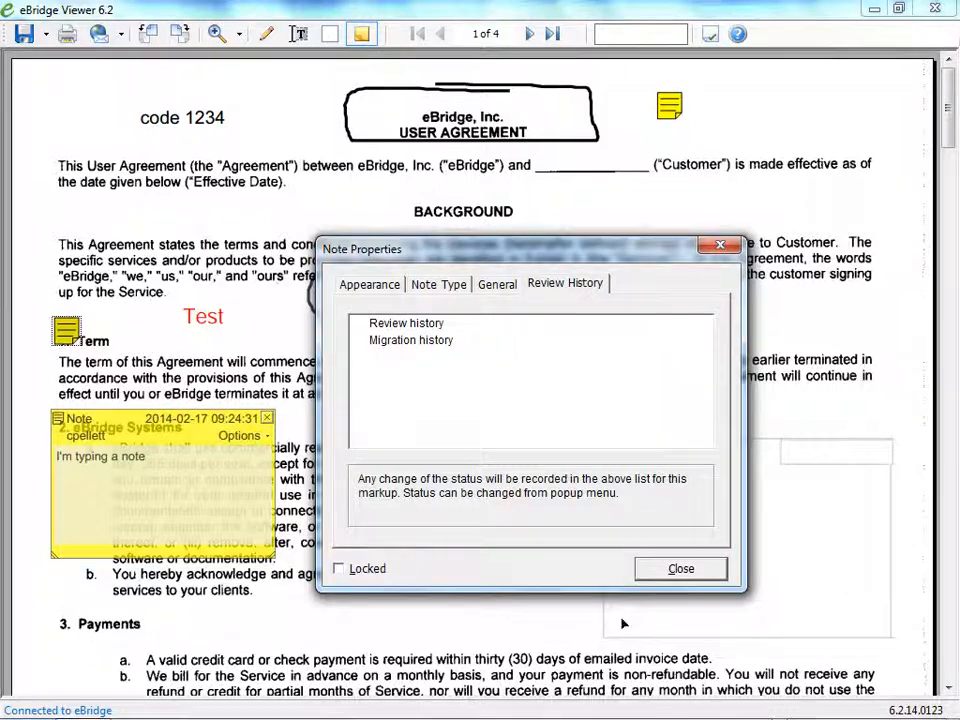
click(662, 568)
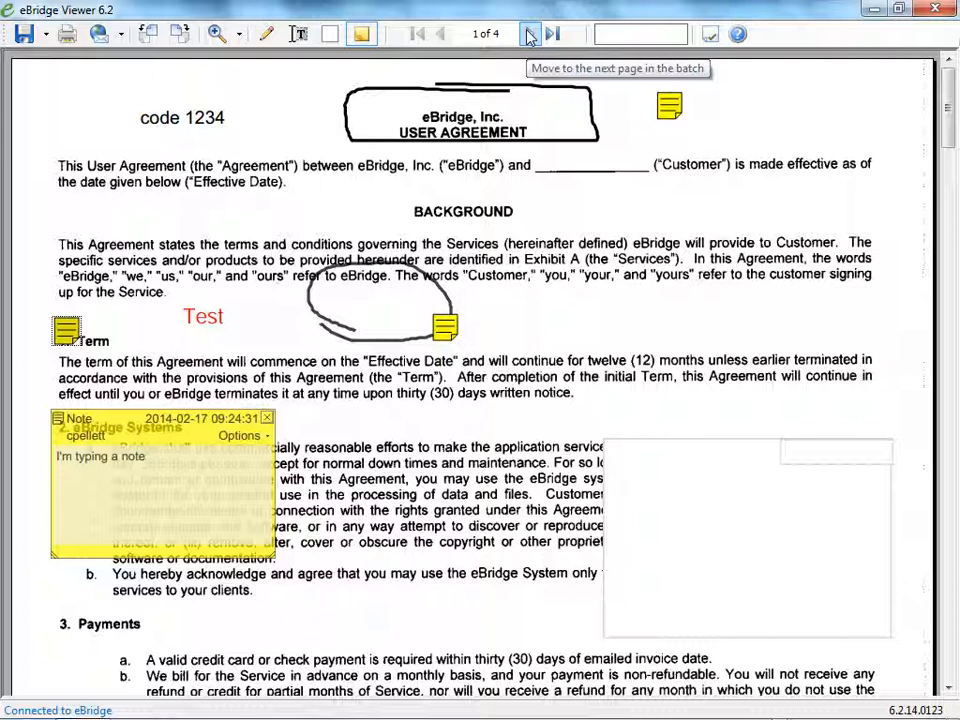
Page through the document to page 2, the first page and the last page, and return to page 1 by its number.
click(530, 35)
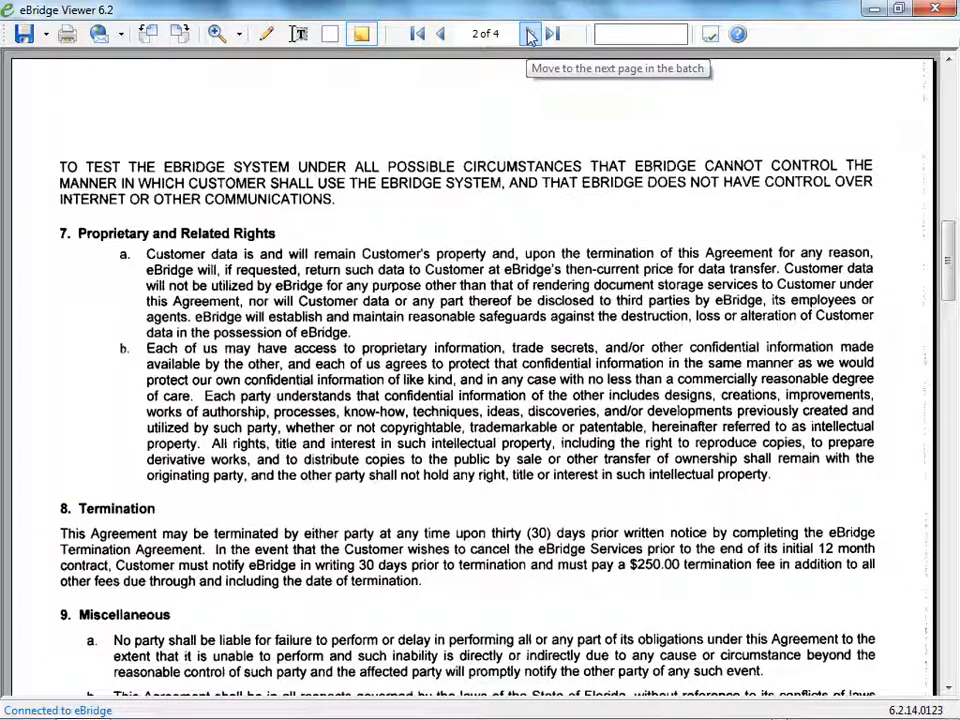
click(419, 35)
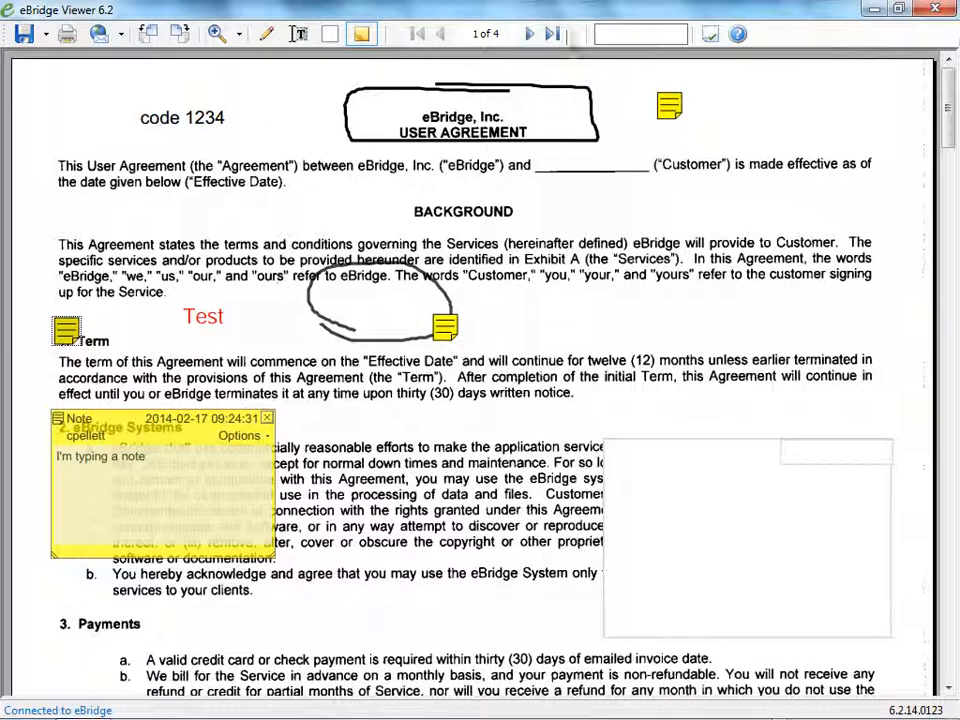
click(553, 35)
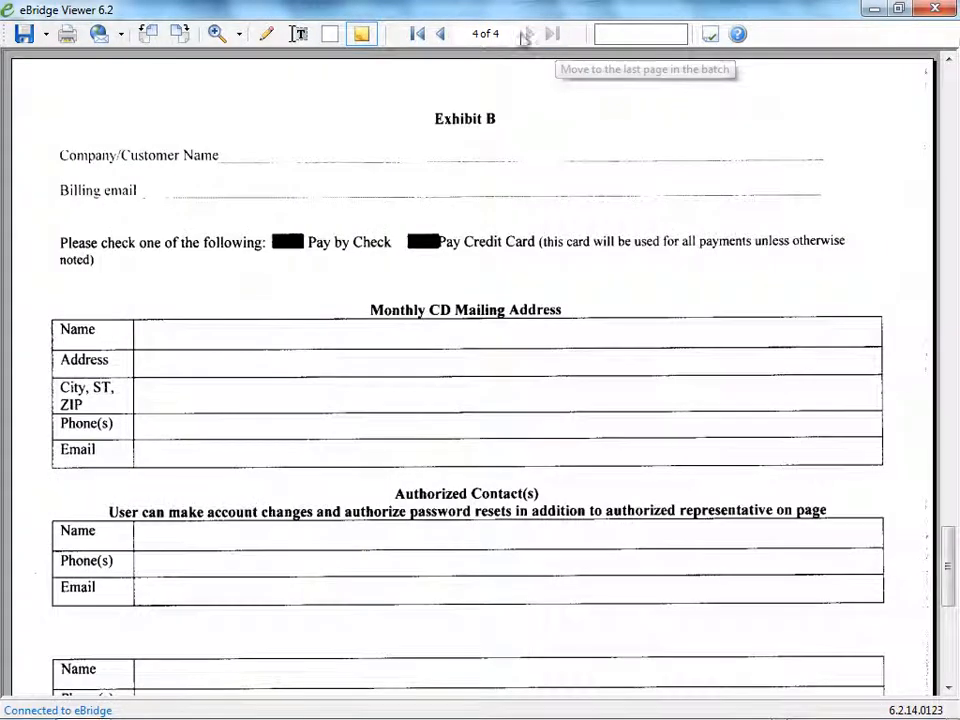
double_click(476, 34)
text(1)
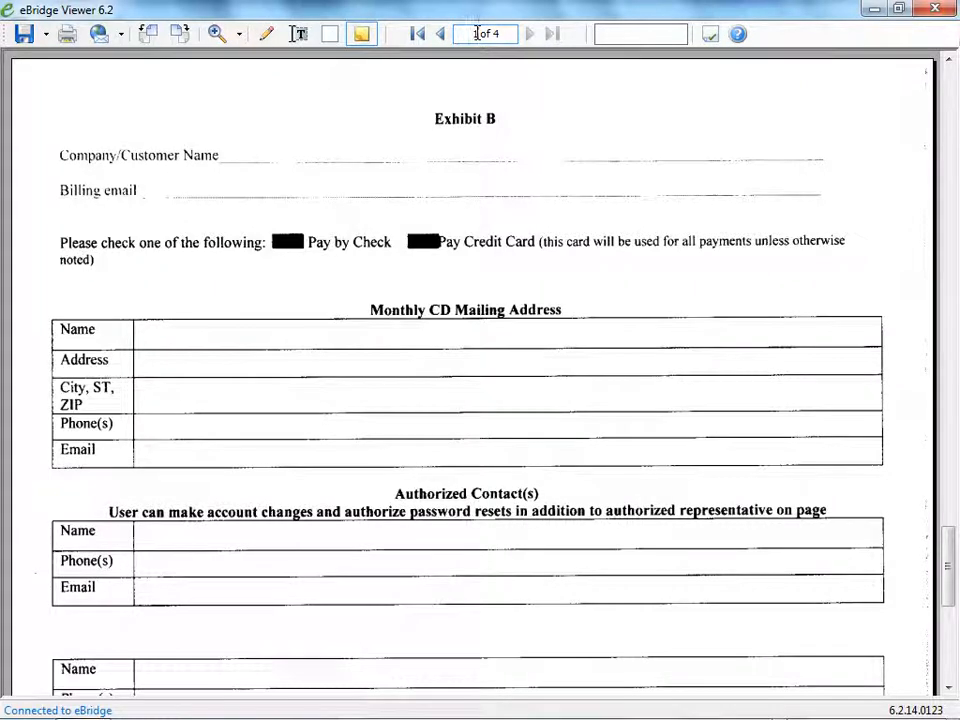
key(Return)
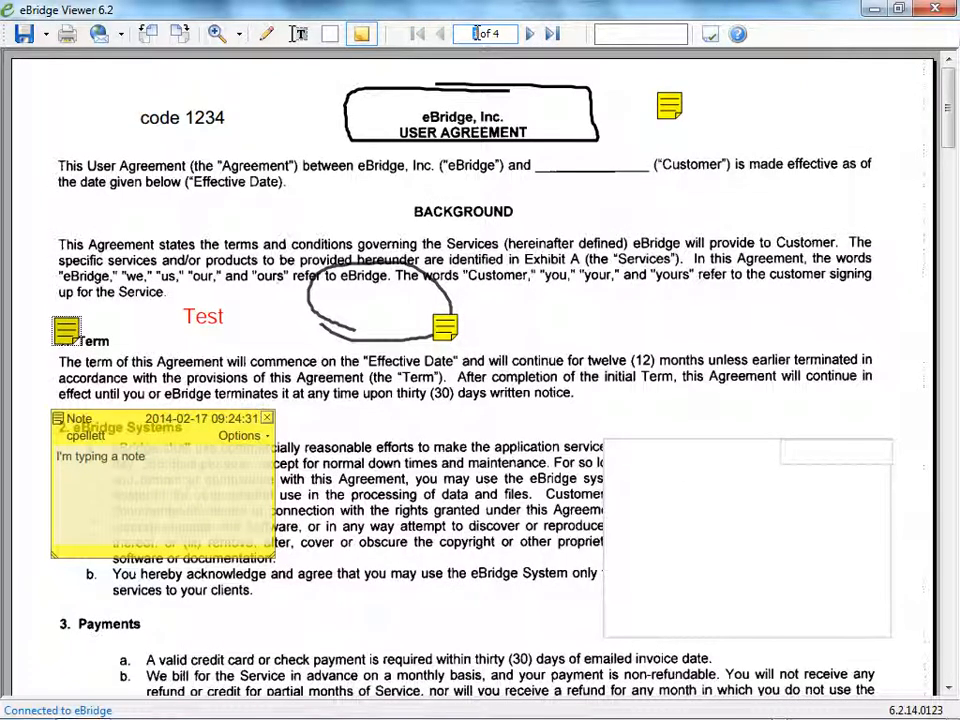
Search the document for "eBridge" and step through its first few occurrences.
click(618, 32)
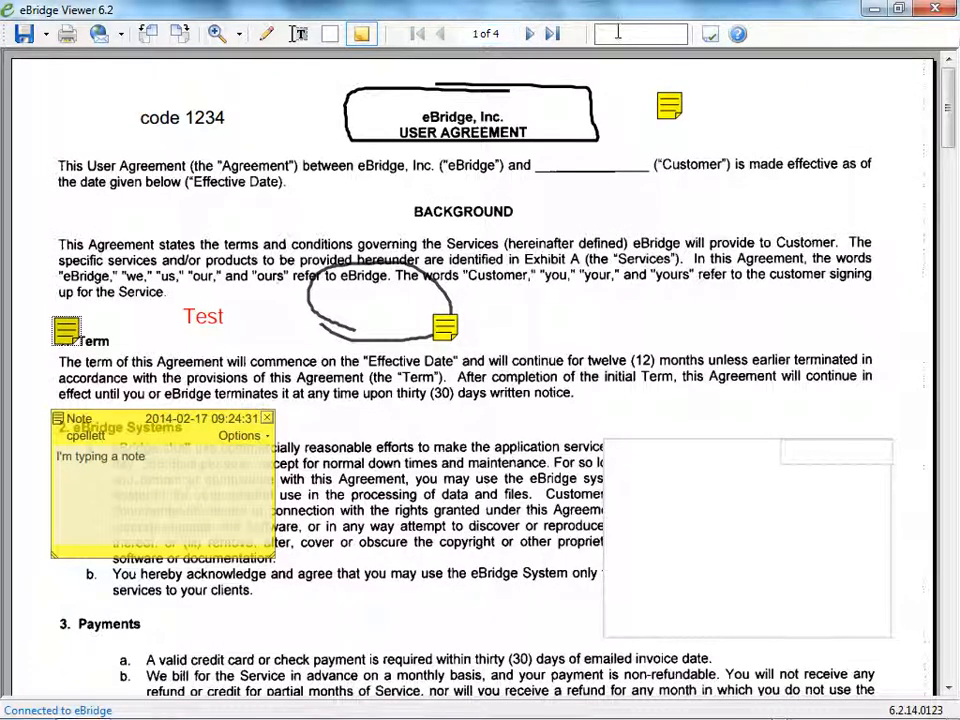
text(eBridge)
key(Return)
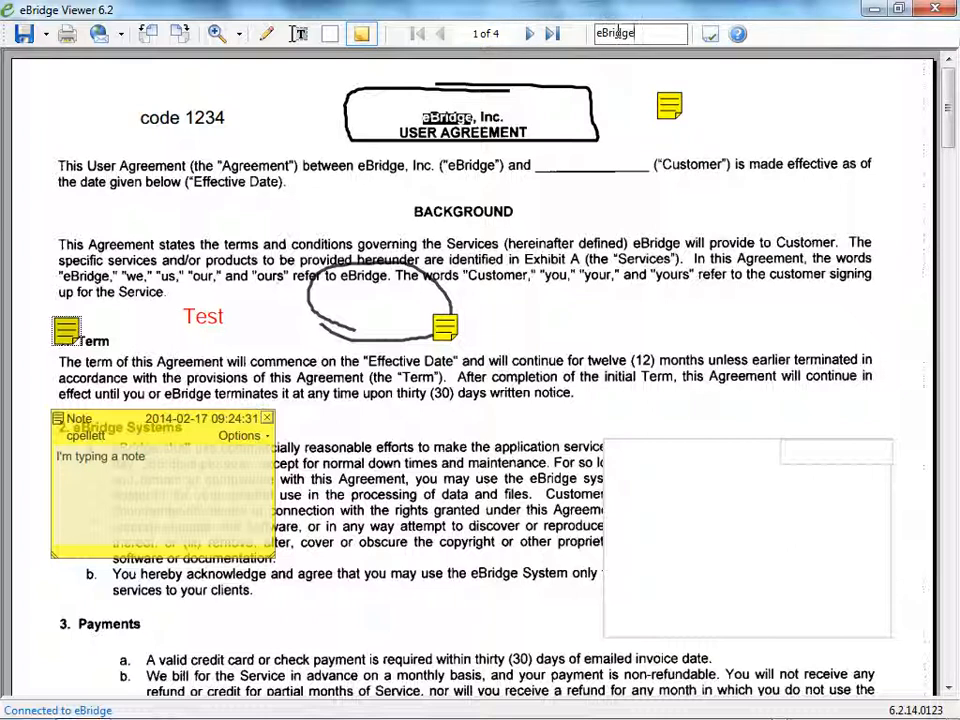
key(Return)
key(Return)
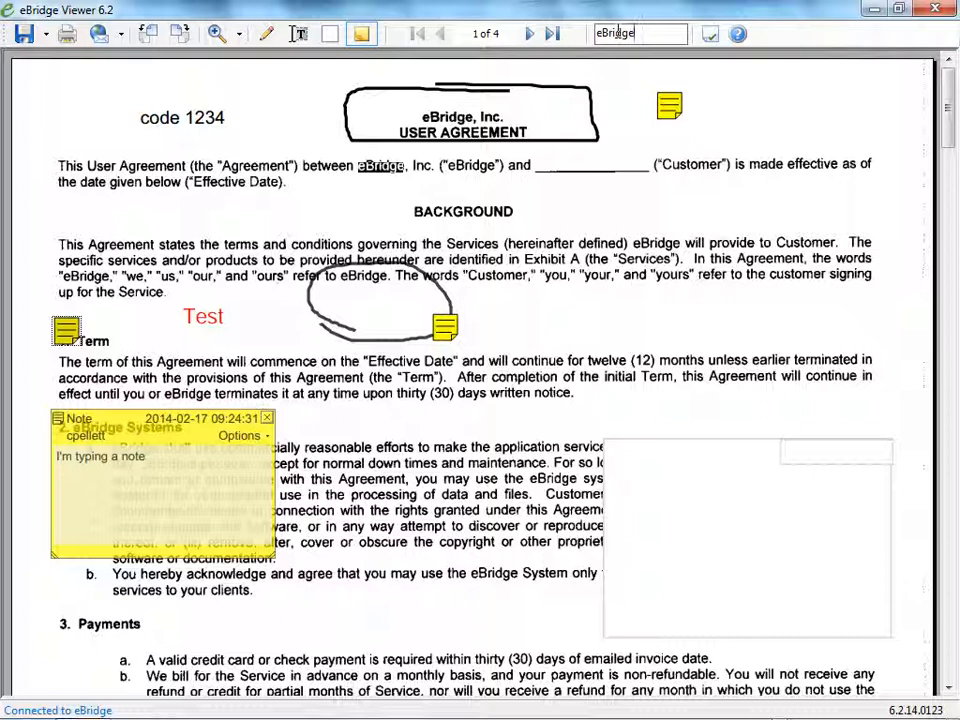
key(Return)
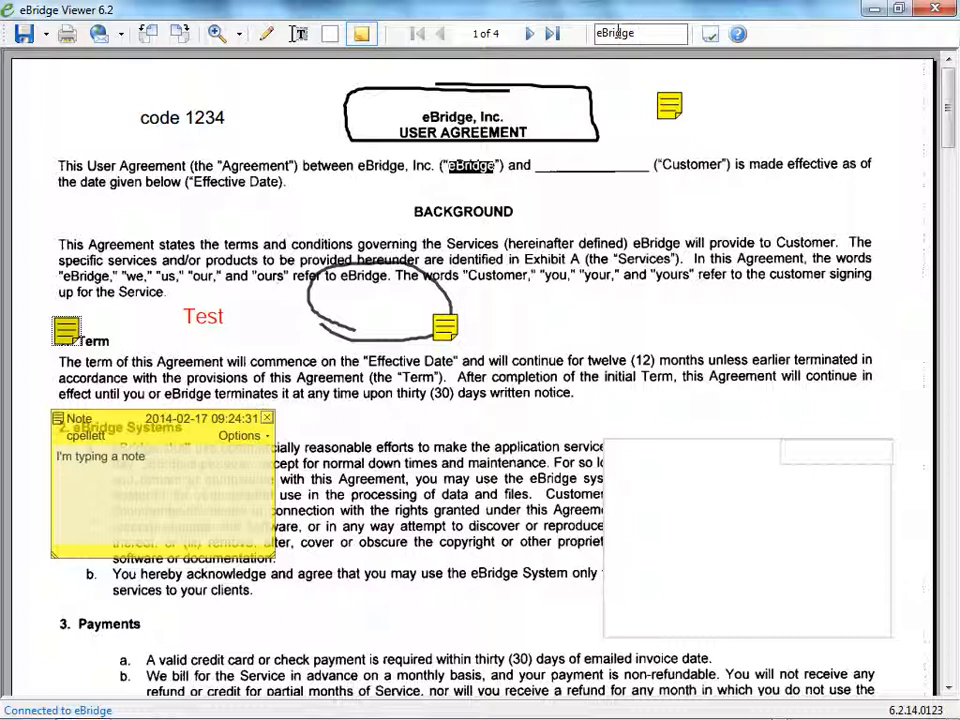
Review the viewer's file type association settings and the commands available for the page, leaving both without changes.
click(711, 35)
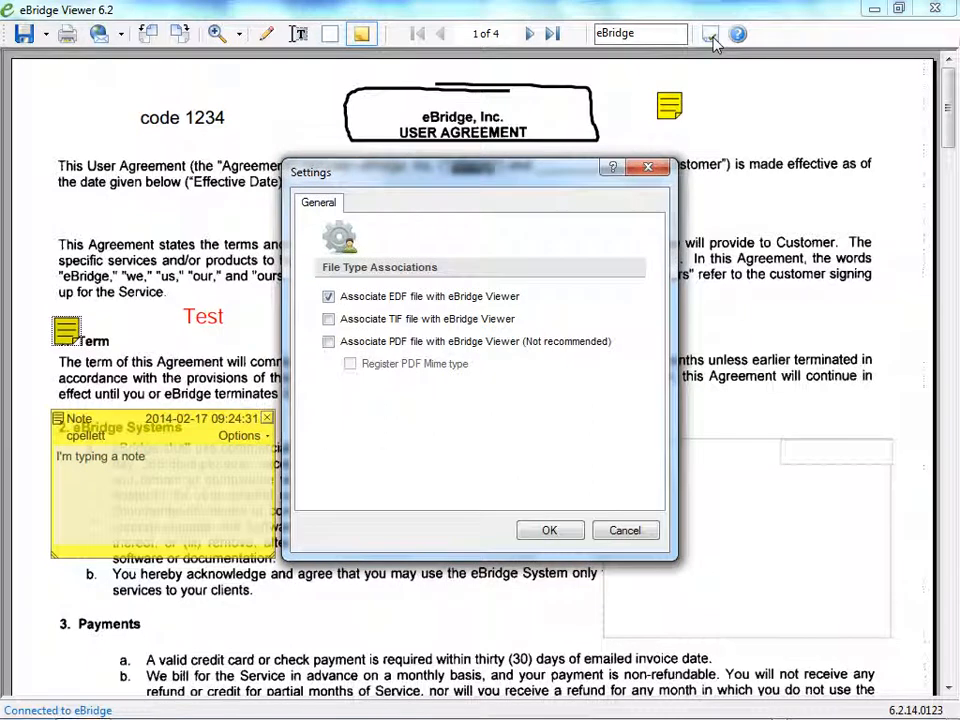
click(560, 530)
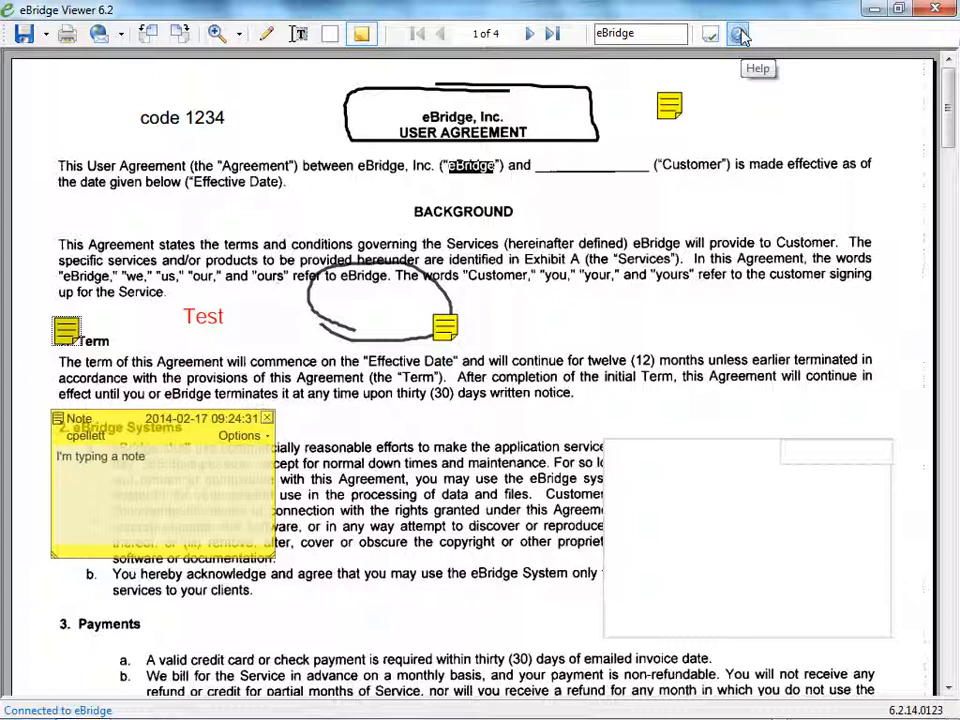
right_click(664, 231)
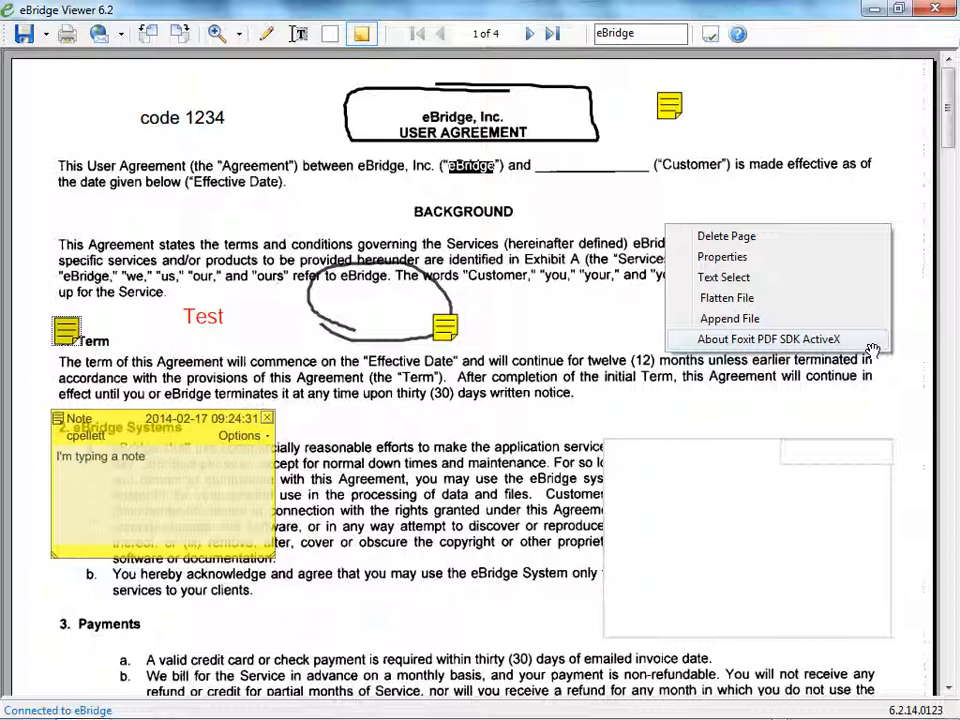
click(826, 196)
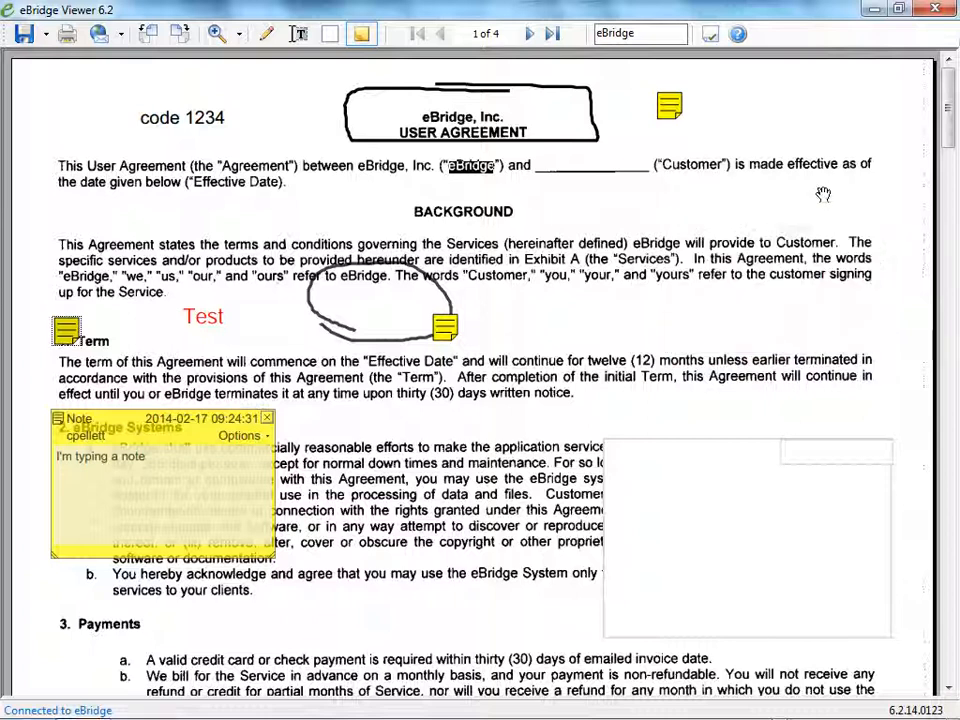
Close the viewer with the annotation changes uploaded to eBridge, and reopen the document in row 30 of the retrieved list.
click(937, 9)
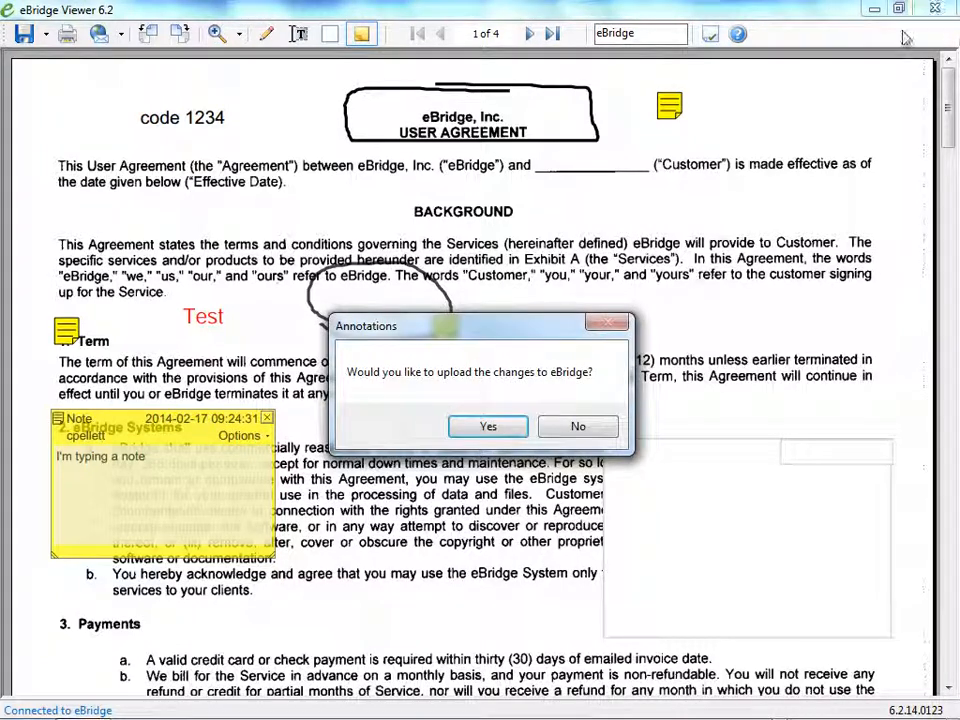
click(490, 426)
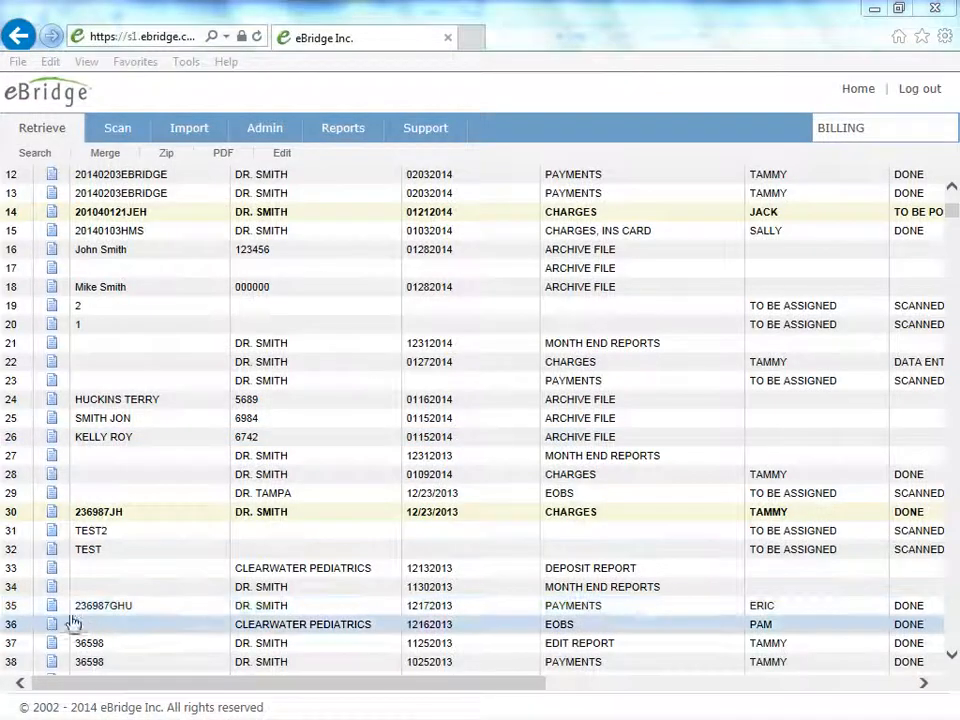
click(52, 514)
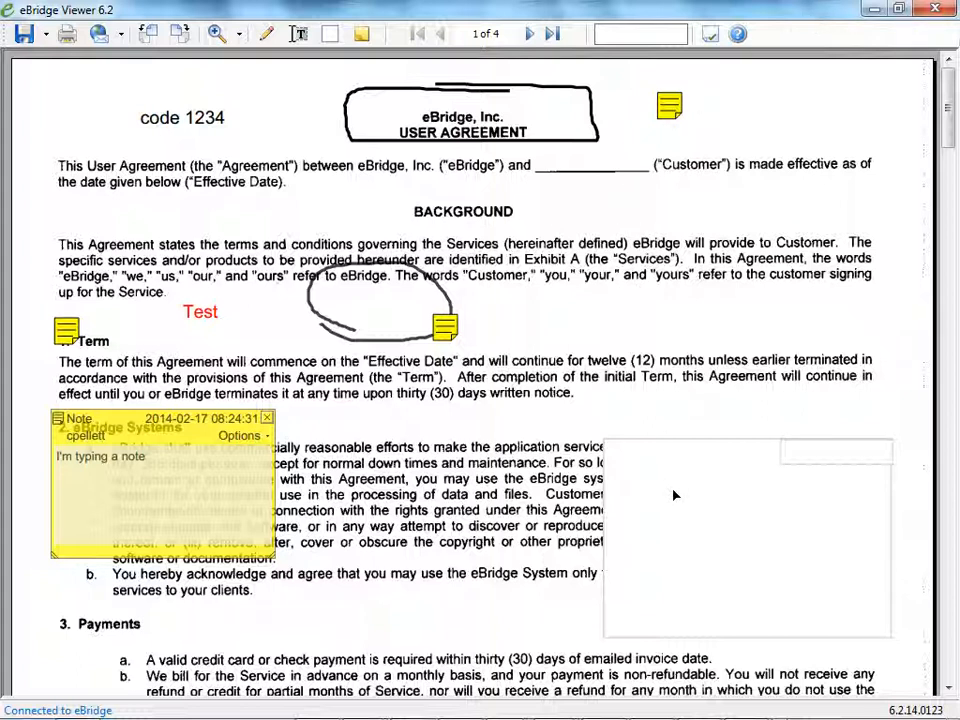
Delete the large white cover over the eBridge Systems section and add the line "Me too" to the "I'm typing a note" note.
click(674, 495)
key(Delete)
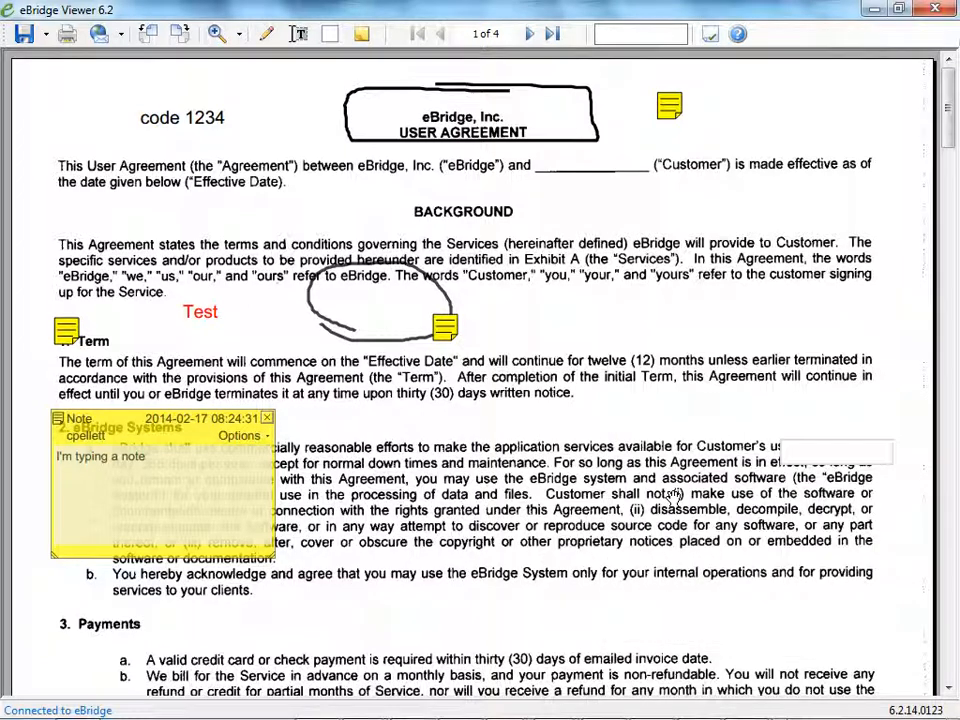
click(168, 470)
key(Return)
text(Me too)
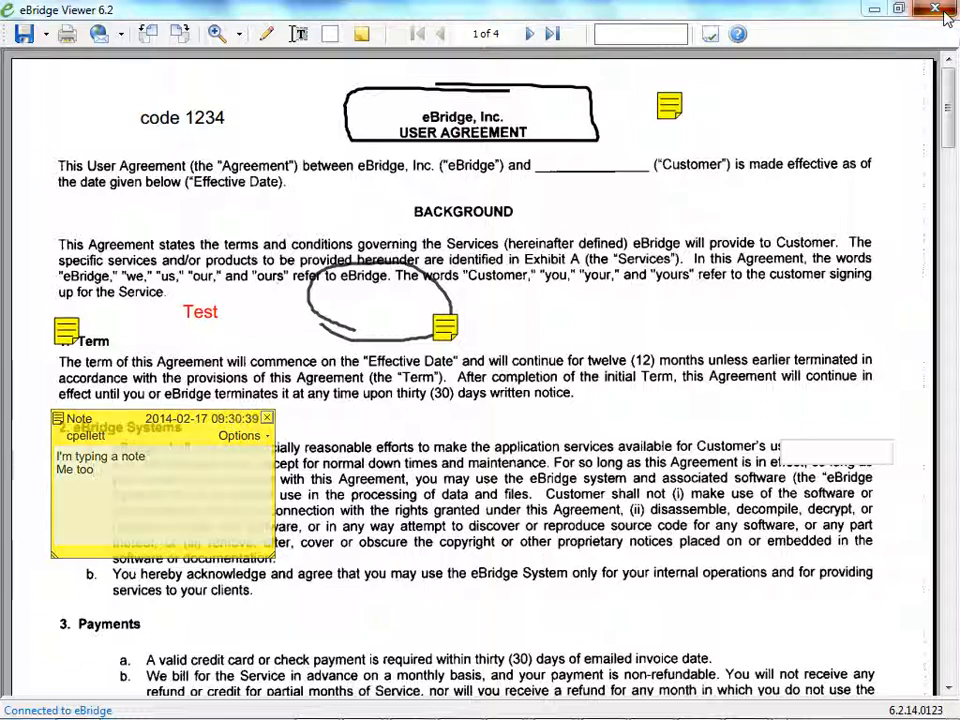
Close the document viewer and upload the cover removal and note edit to eBridge.
click(944, 16)
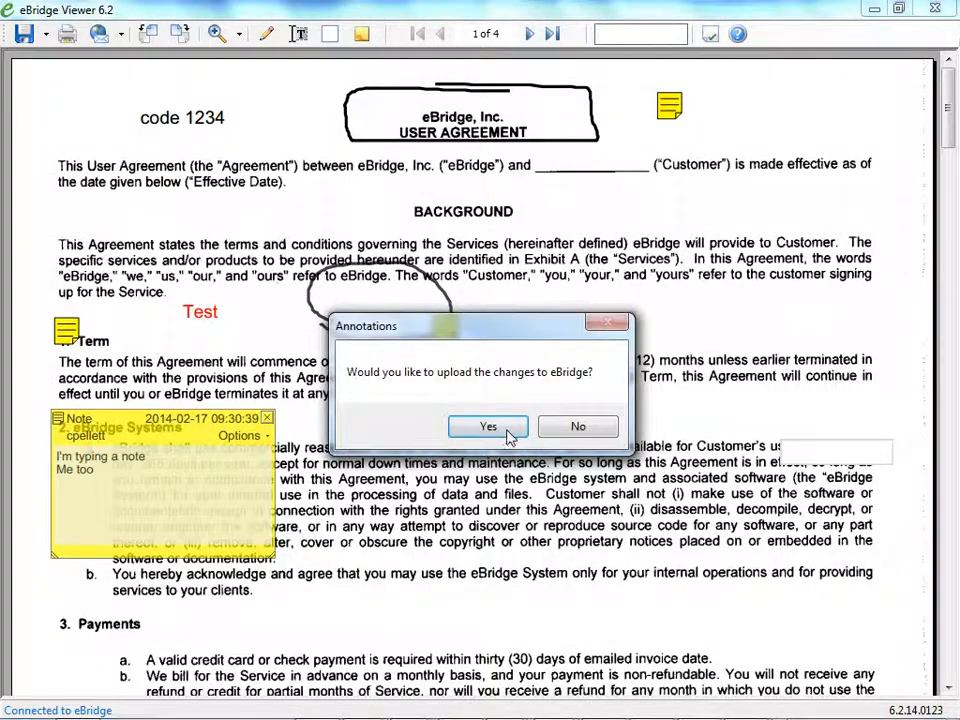
click(490, 426)
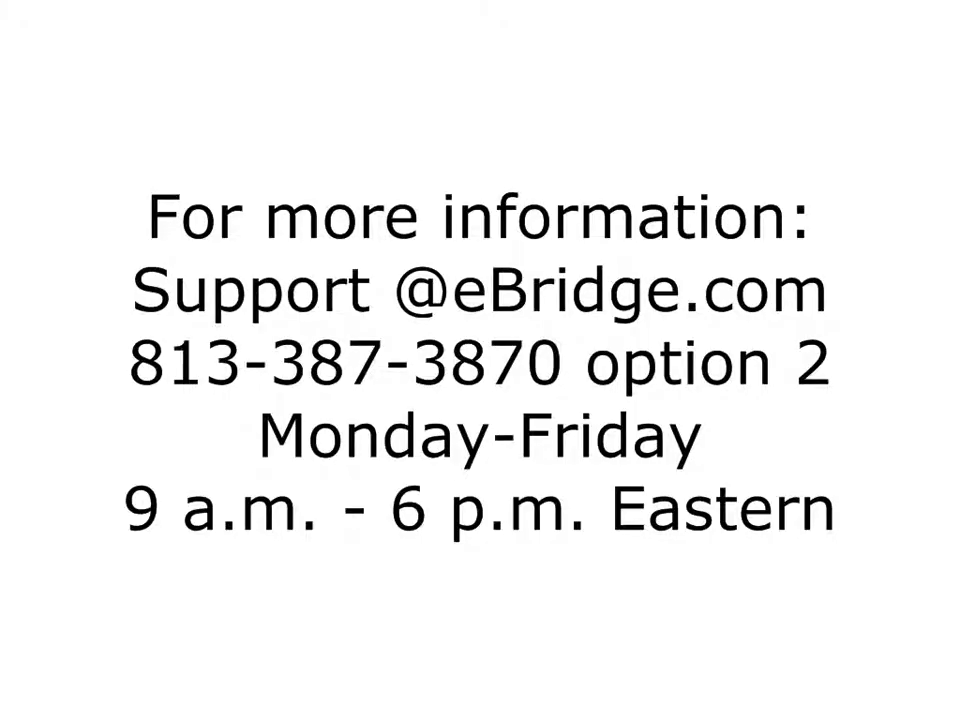